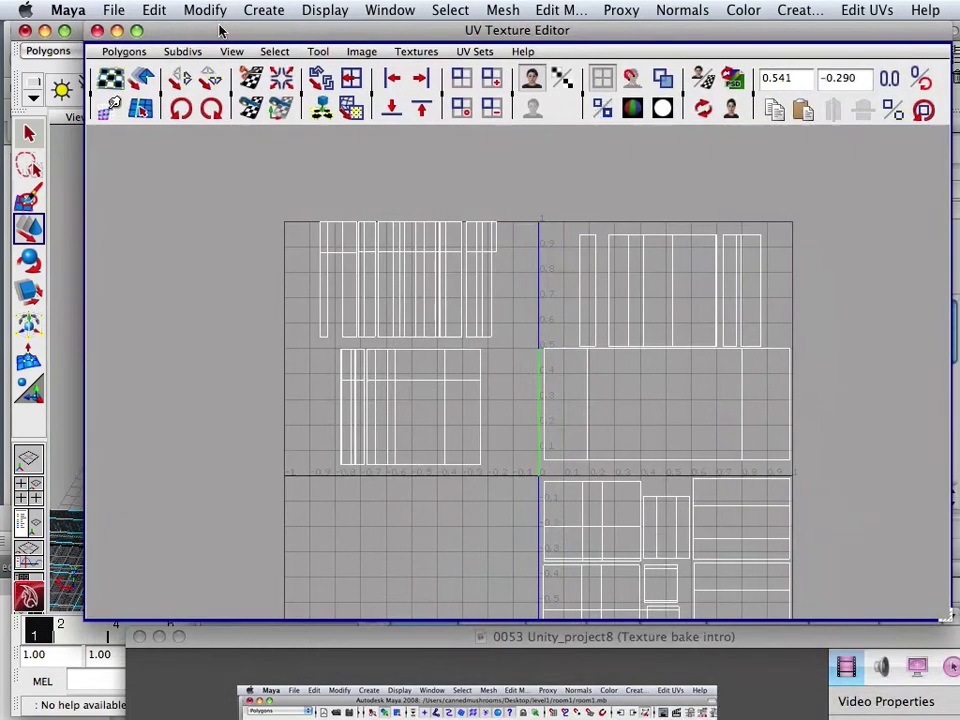
Examine the UV shells packed in the tile below the 0–1 texture square for overlaps and spacing.
right_click_drag(415, 372, 474, 418, "alt")
middle_click_drag(461, 401, 287, 237, "alt")
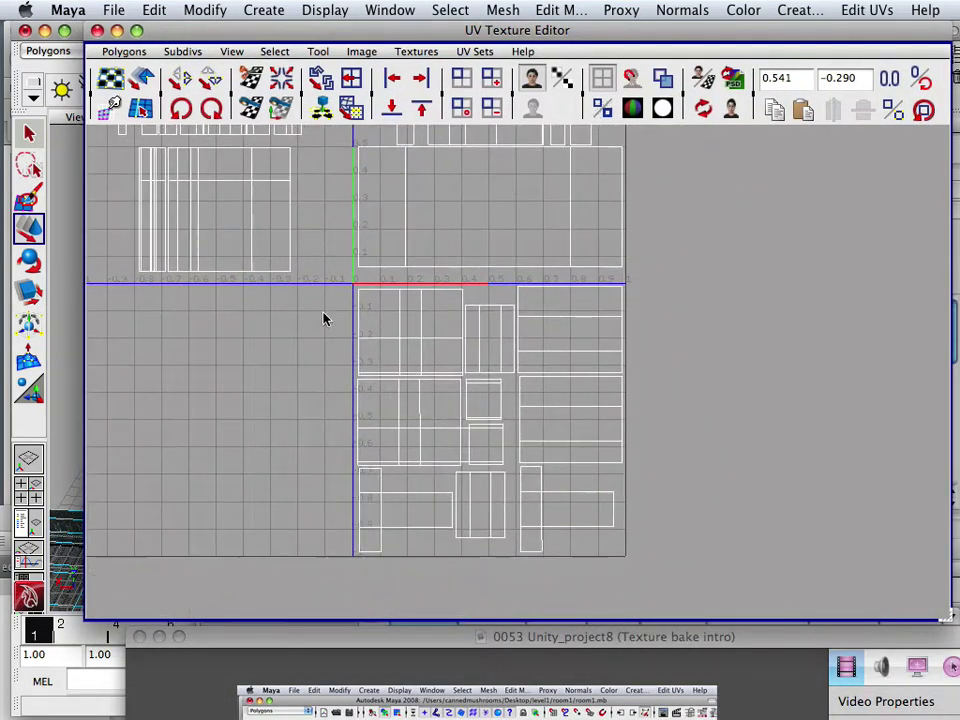
scroll(324, 319, "up", 3)
scroll(328, 321, "up", 3)
scroll(330, 323, "down", 5)
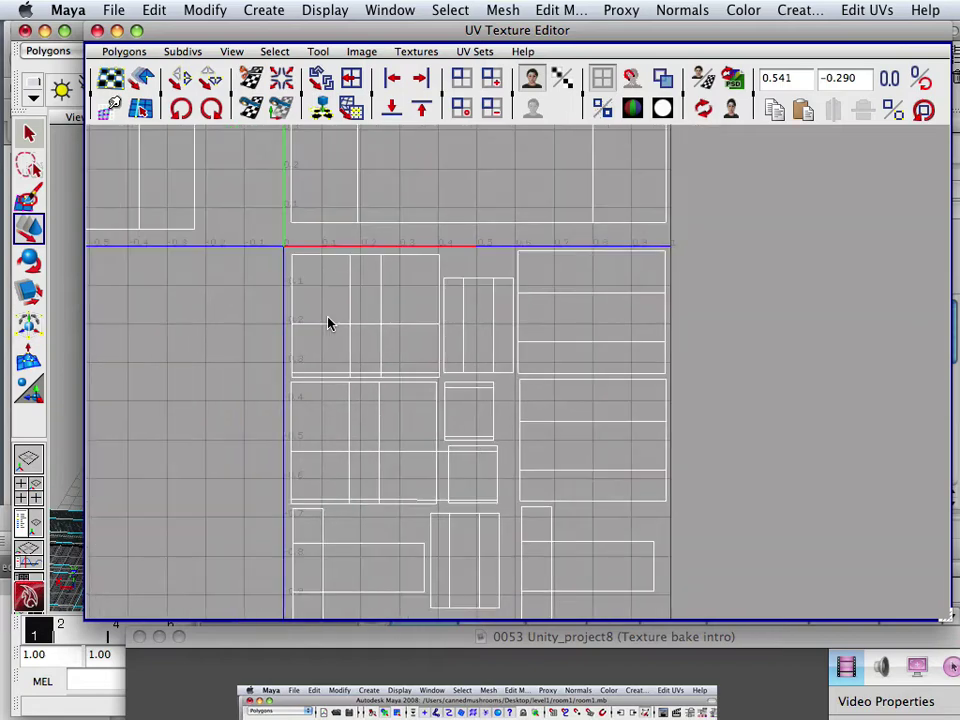
middle_click_drag(317, 314, 338, 260, "alt")
scroll(255, 276, "up", 2)
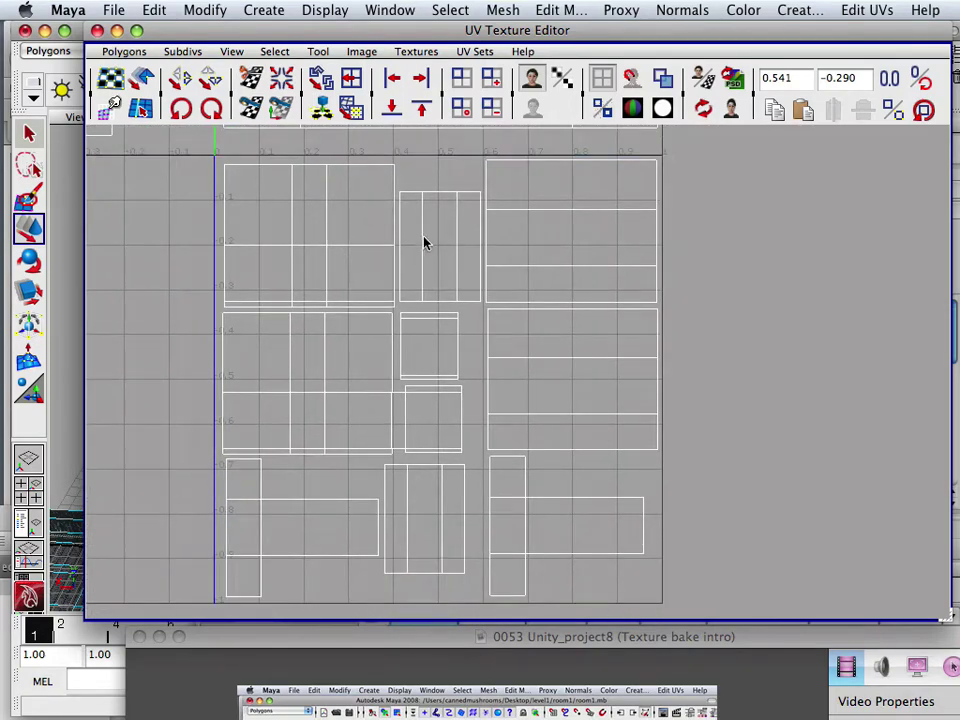
scroll(421, 245, "up", 1)
middle_click_drag(418, 246, 451, 240, "alt")
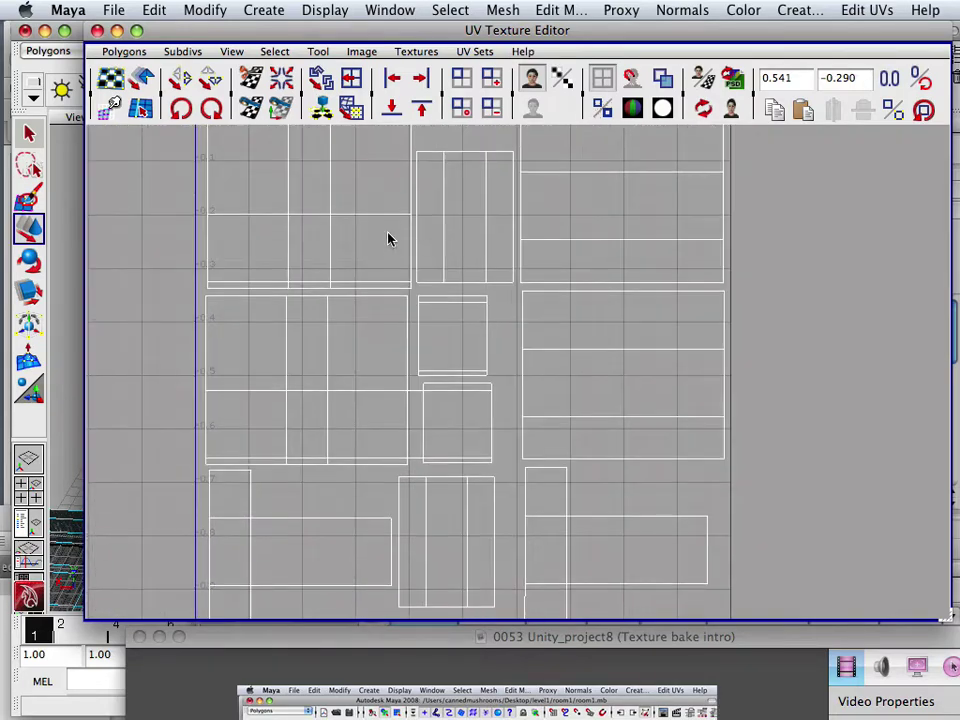
scroll(390, 238, "up", 1)
scroll(388, 239, "up", 1)
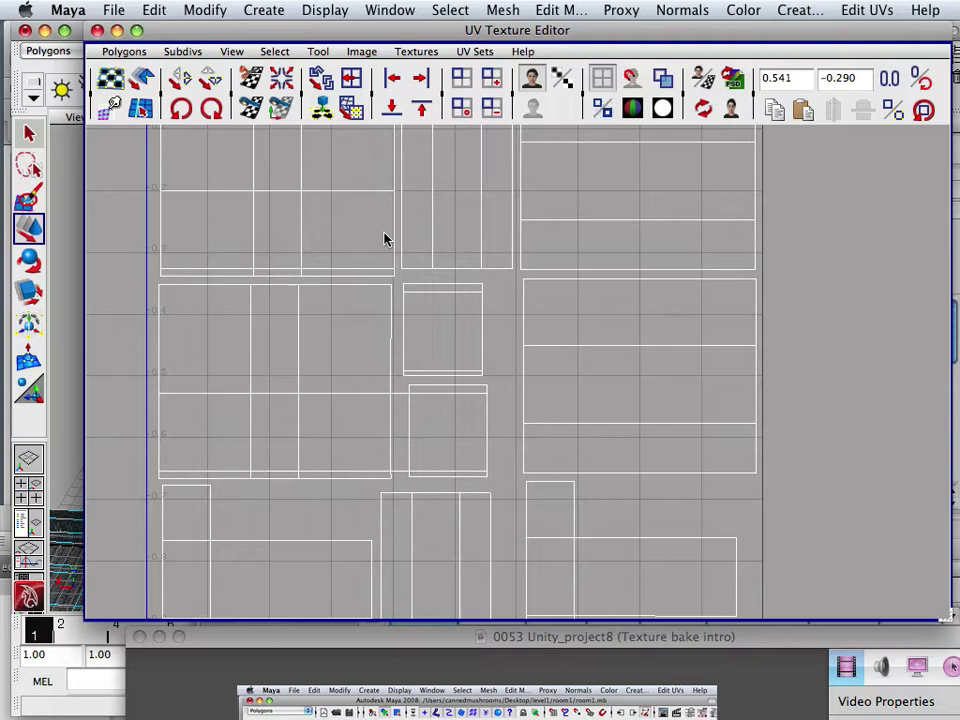
scroll(385, 240, "down", 1)
middle_click_drag(385, 240, 289, 175, "alt")
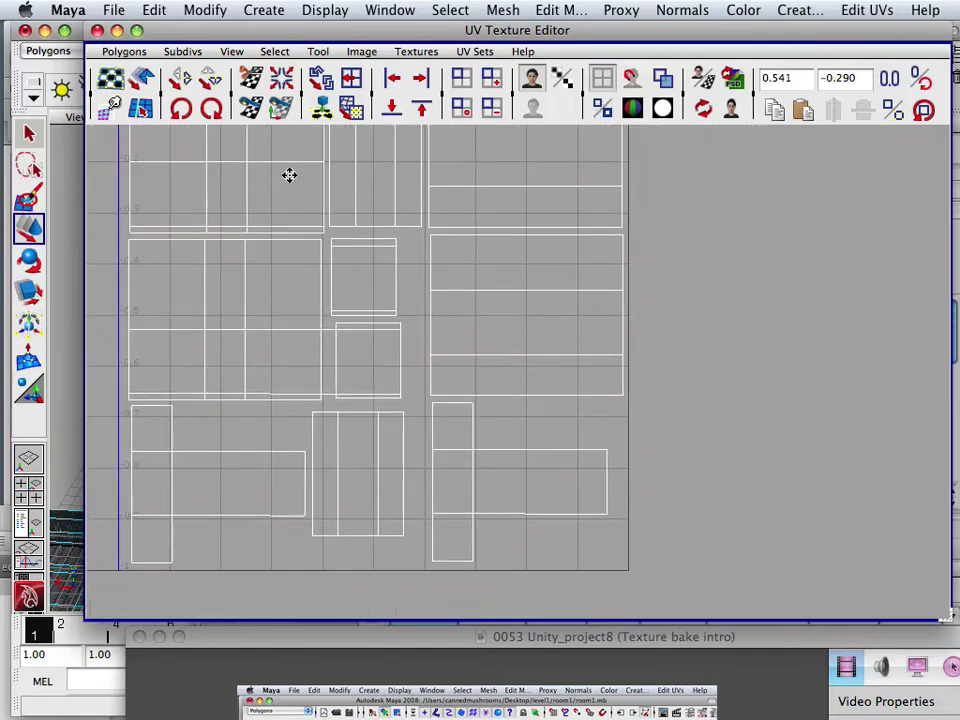
scroll(332, 225, "down", 1)
scroll(414, 407, "up", 1)
middle_click_drag(334, 388, 420, 426, "alt")
scroll(392, 400, "up", 1)
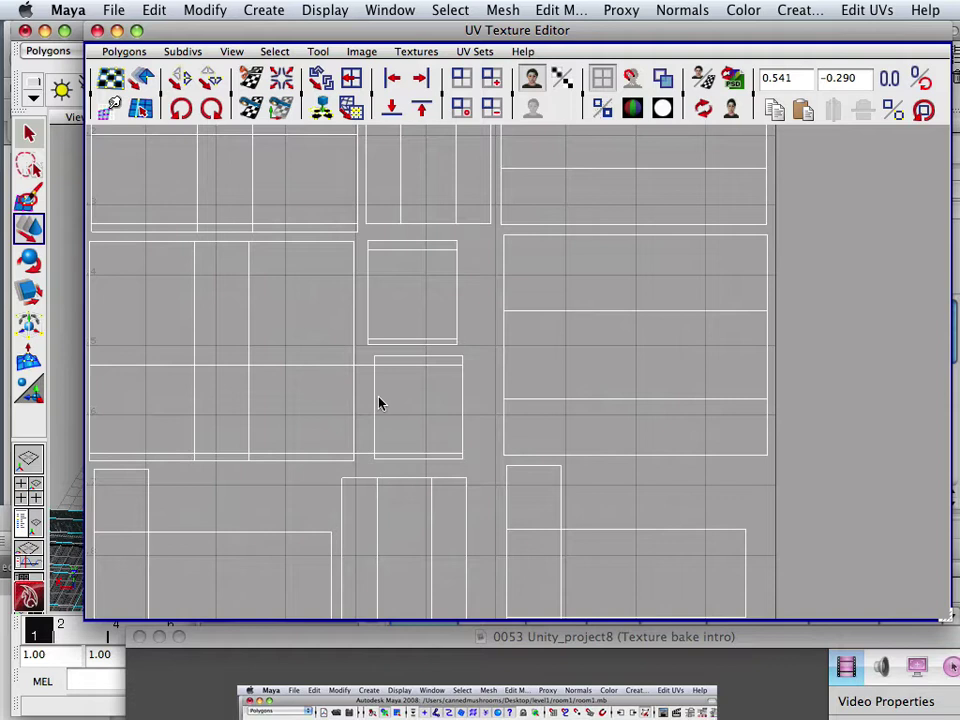
Move the lower small square UV shell in the middle column slightly sideways, clear of the large shell beside it.
right_click_drag(379, 396, 386, 372)
left_click(375, 396)
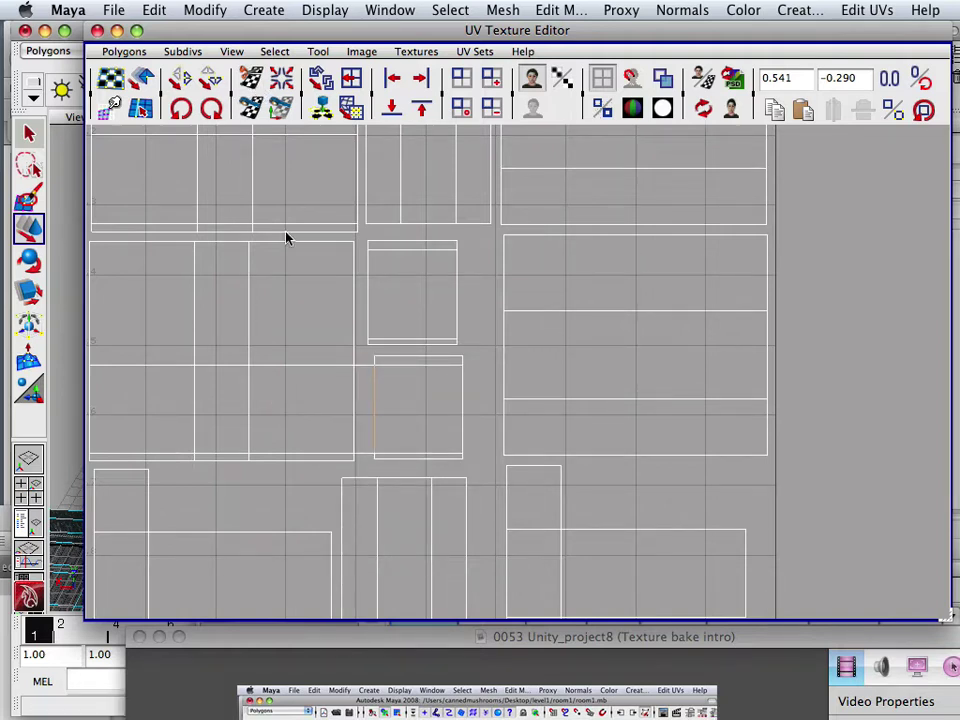
right_click_drag(380, 415, 414, 404)
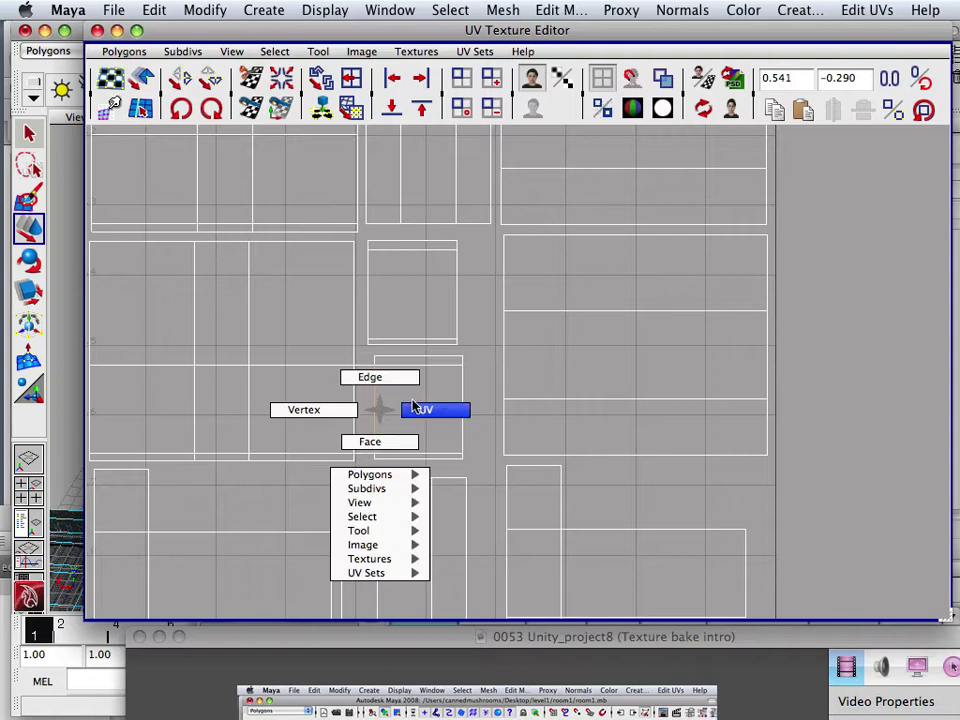
right_click_drag(480, 358, 462, 370)
left_click(461, 362)
left_click_drag(417, 408, 443, 396)
scroll(422, 405, "down", 3)
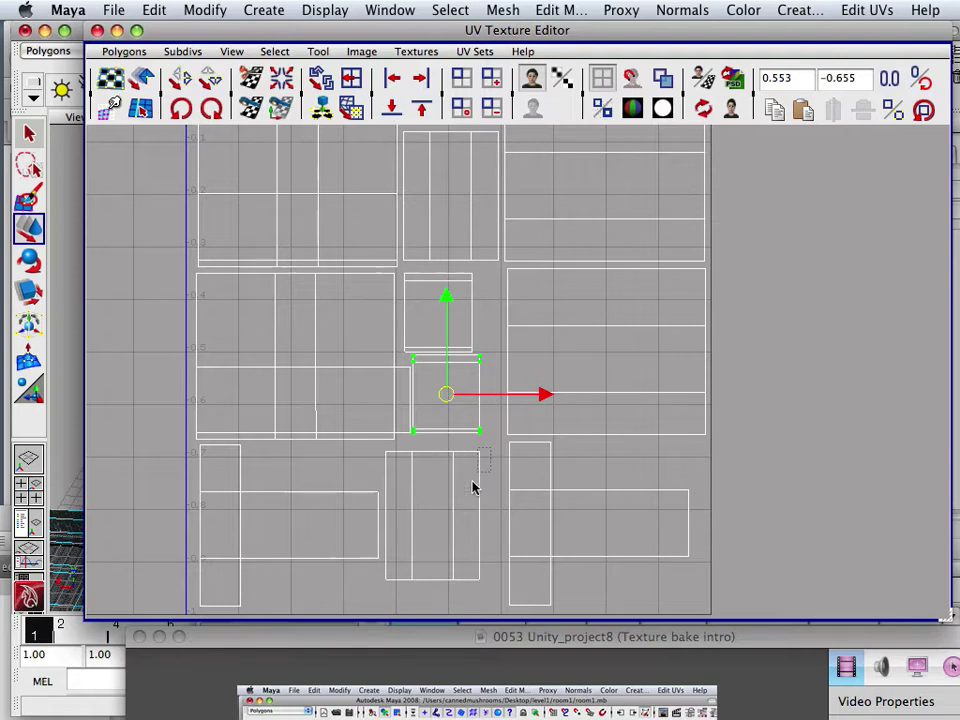
Nudge the three-panel UV shell at the bottom of the middle column slightly up and to the left.
left_click_drag(385, 615, 381, 611)
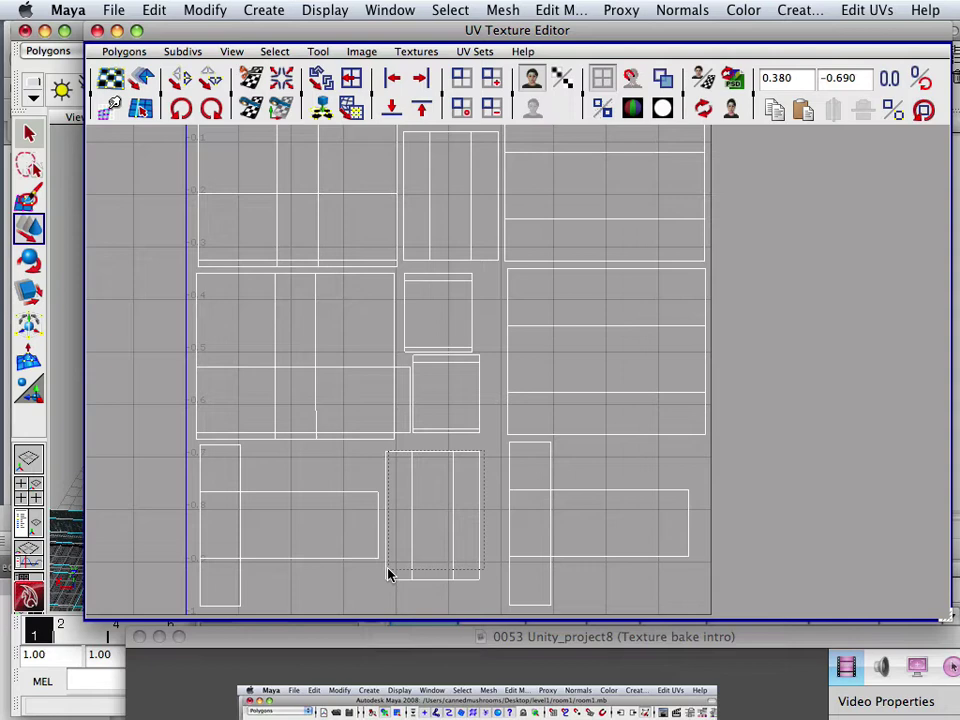
left_click_drag(382, 588, 382, 588)
left_click_drag(431, 514, 429, 510)
right_click_drag(429, 510, 314, 284, "alt")
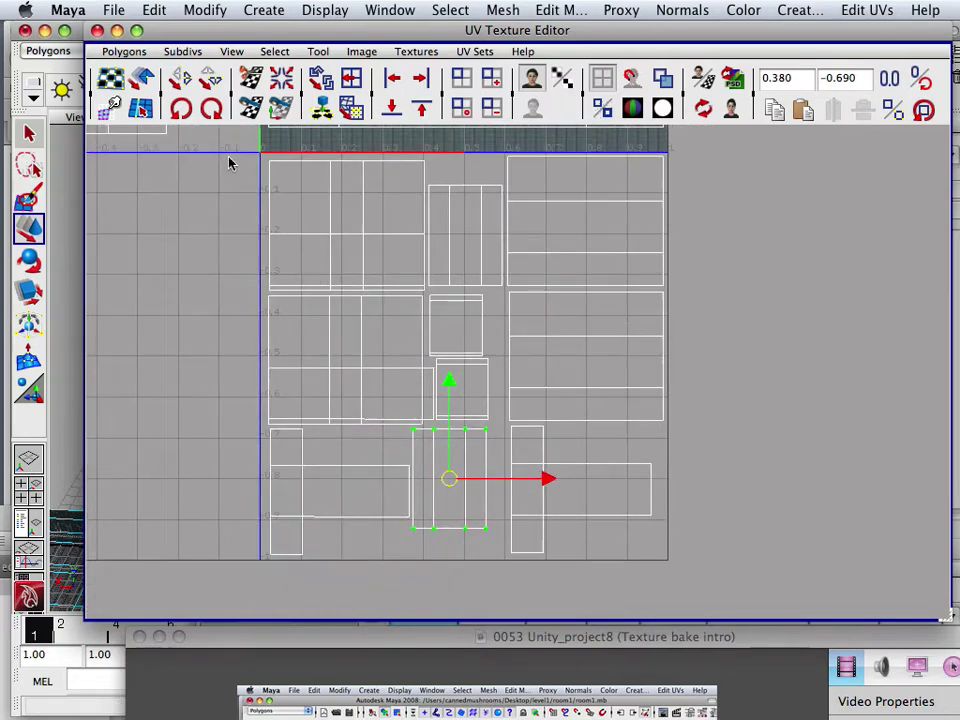
Select all UV shells in the tile below the texture square and scale them up slightly to fill it.
left_click_drag(724, 628, 724, 628)
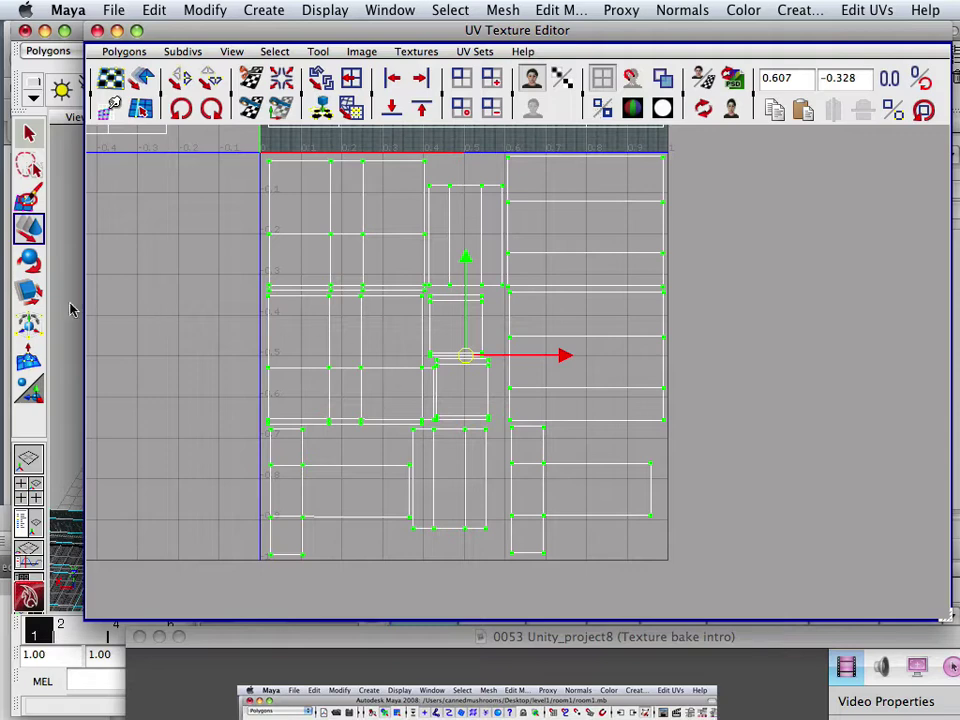
key("r")
mouse_move(464, 355)
left_mouse_down()
mouse_move(482, 356)
mouse_move(472, 359)
left_mouse_up()
left_click(338, 420)
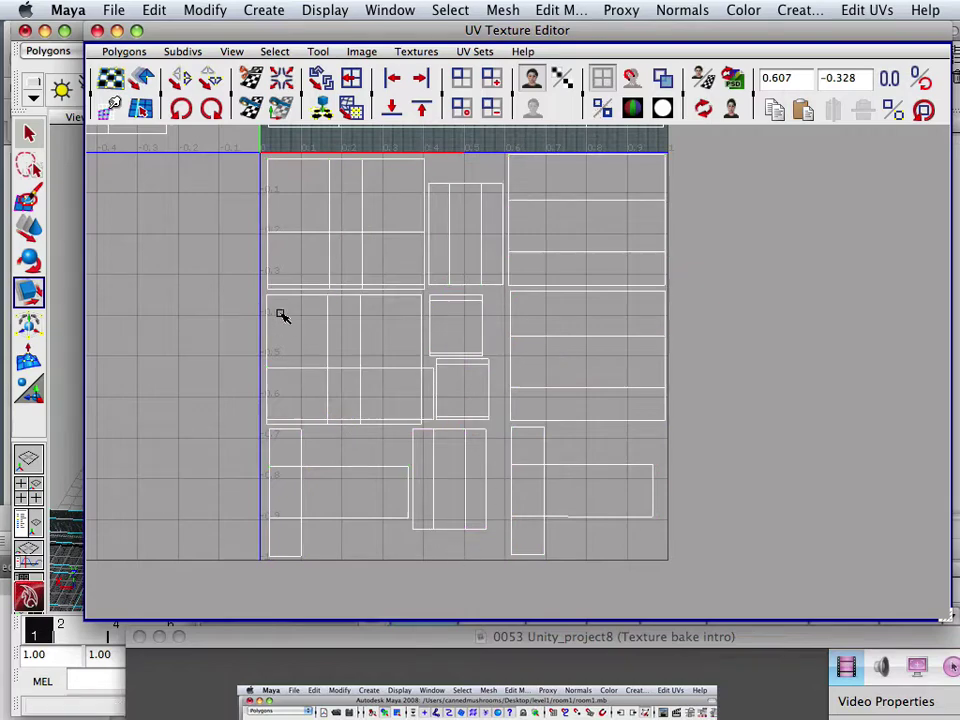
Move the UV Texture Editor aside and bring the Hypershade up over the viewport.
middle_click_drag(281, 315, 506, 416, "alt")
right_click_drag(506, 416, 356, 392, "alt")
middle_click_drag(356, 392, 266, 281, "alt")
right_click_drag(267, 303, 347, 431, "alt")
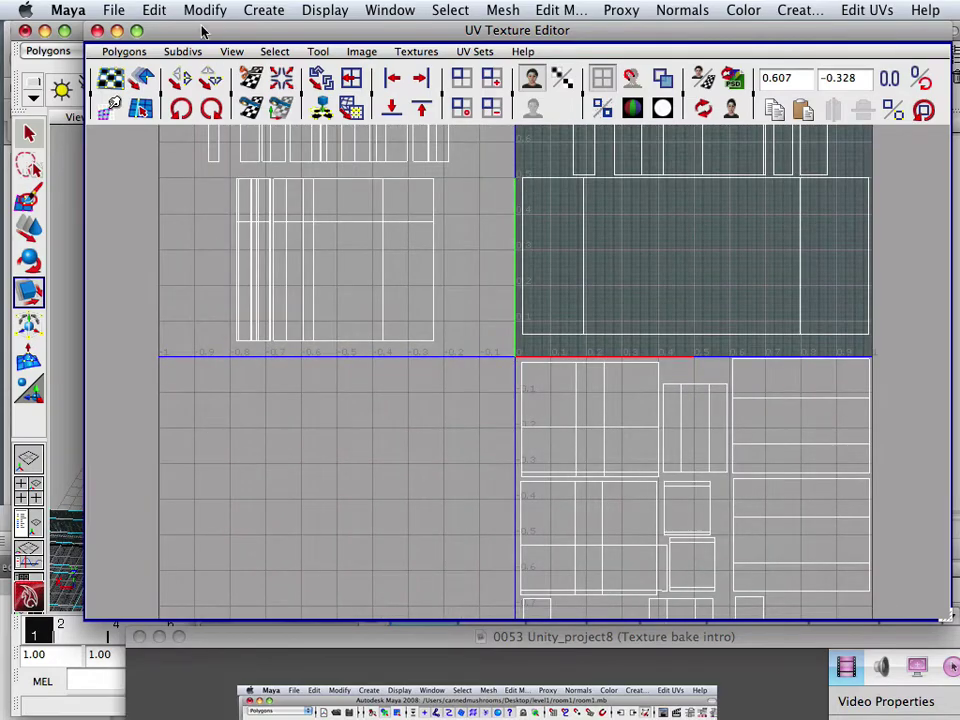
left_click_drag(206, 30, 594, 172)
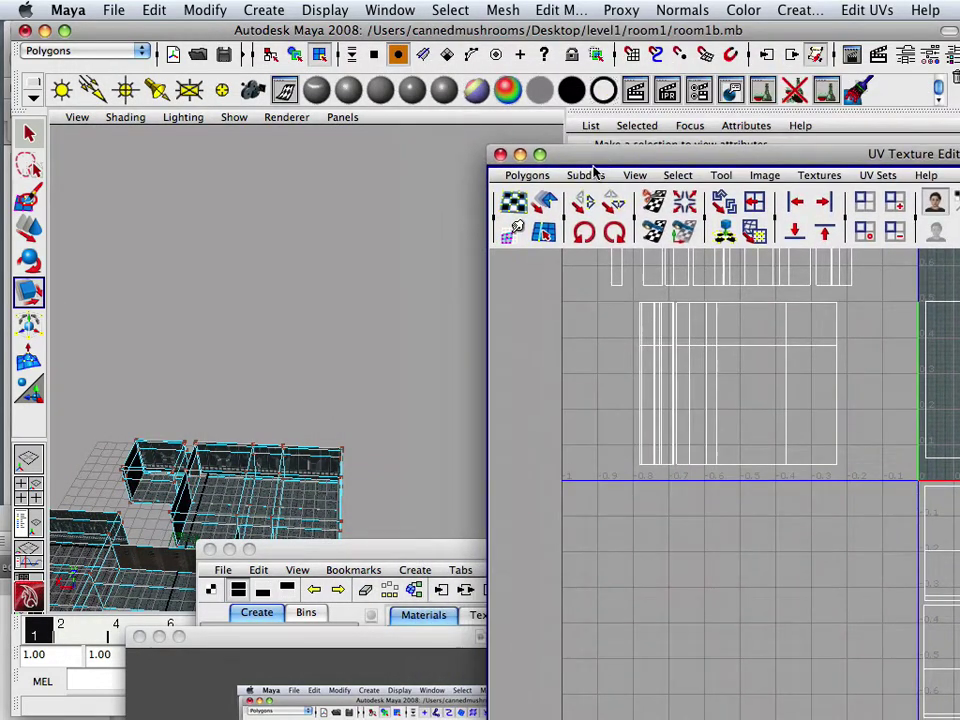
left_click_drag(386, 553, 448, 119)
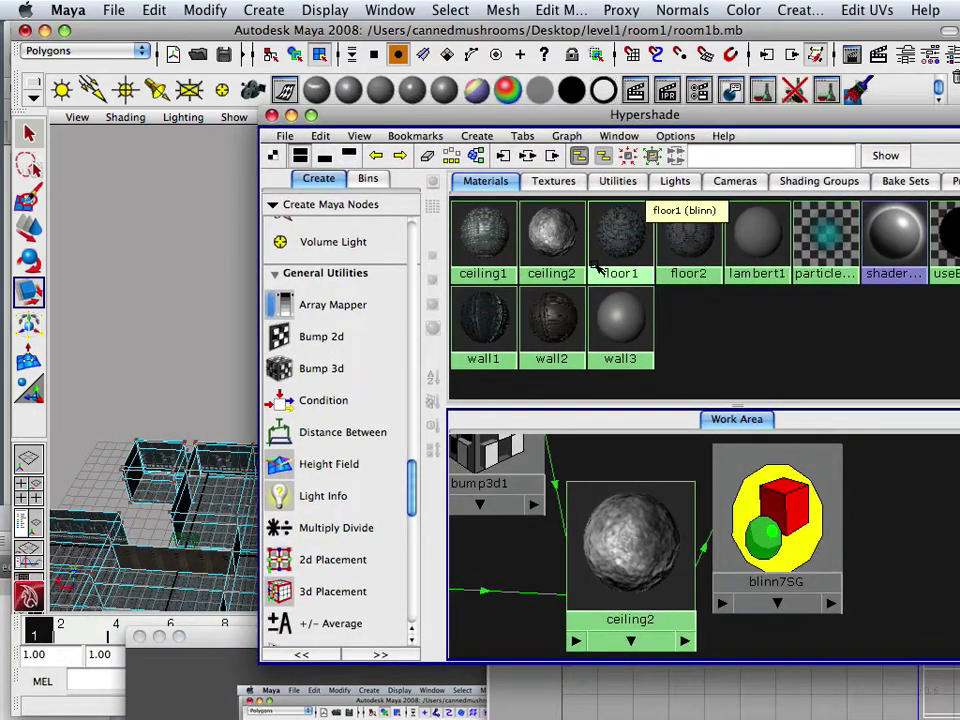
View the rooms from below and select all objects that use the ceiling1 material.
left_click_drag(223, 360, 229, 272, "alt")
right_click_drag(229, 272, 196, 289, "alt")
left_click_drag(196, 289, 147, 215, "alt")
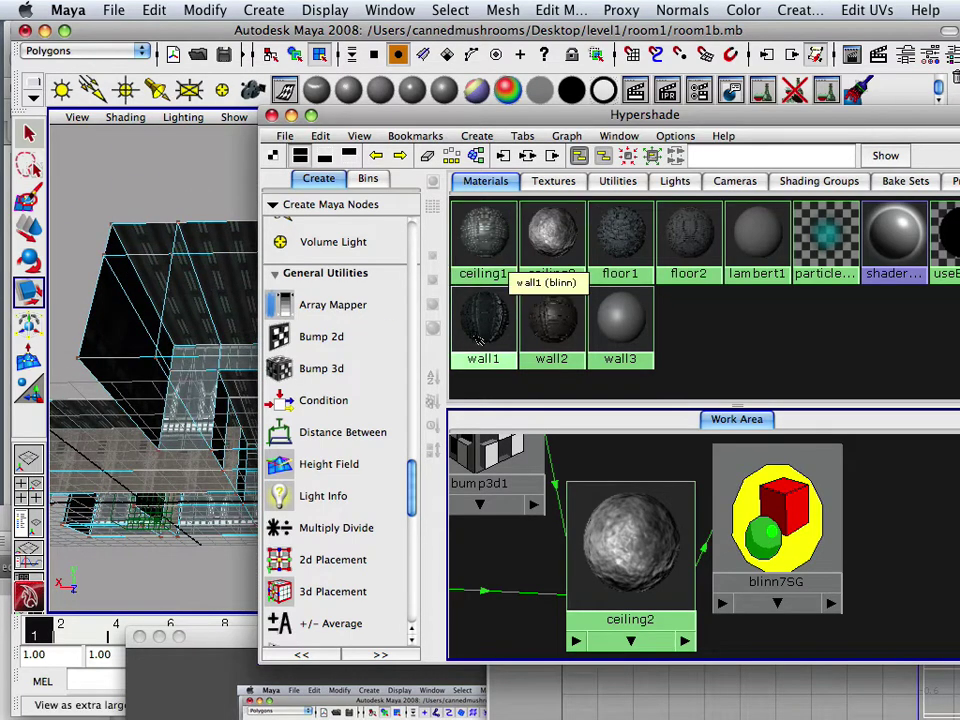
left_click(489, 247)
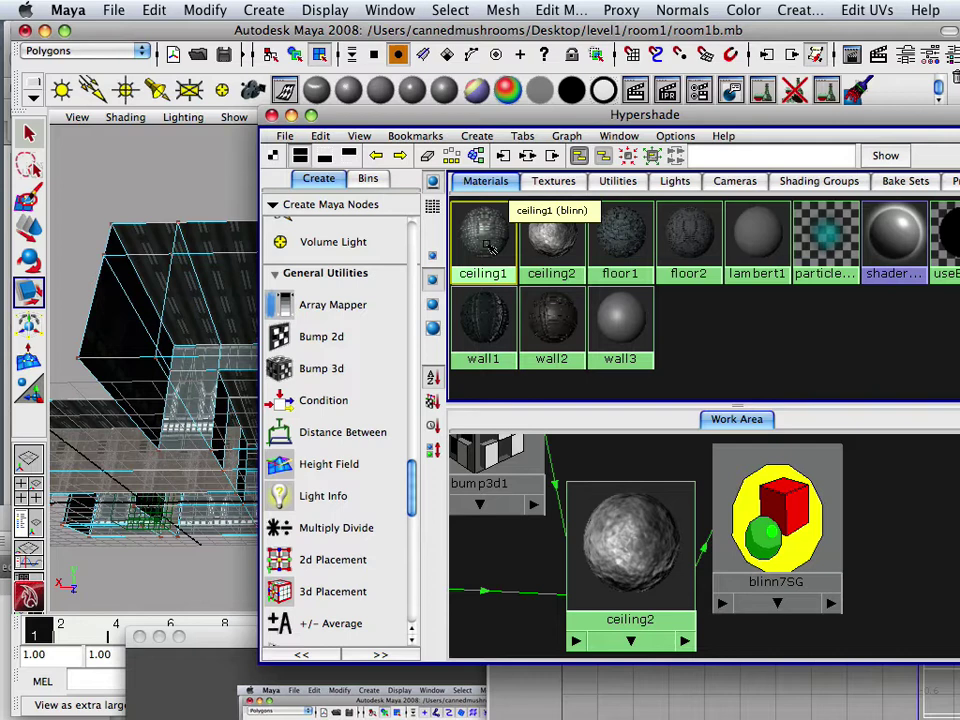
right_click(487, 247)
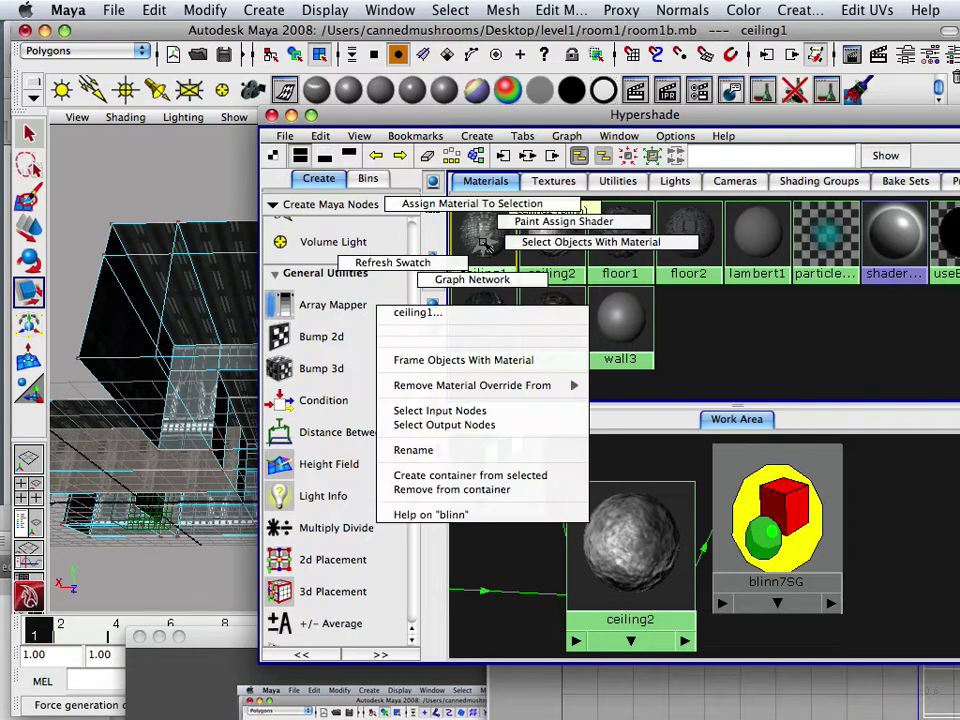
left_click(572, 242)
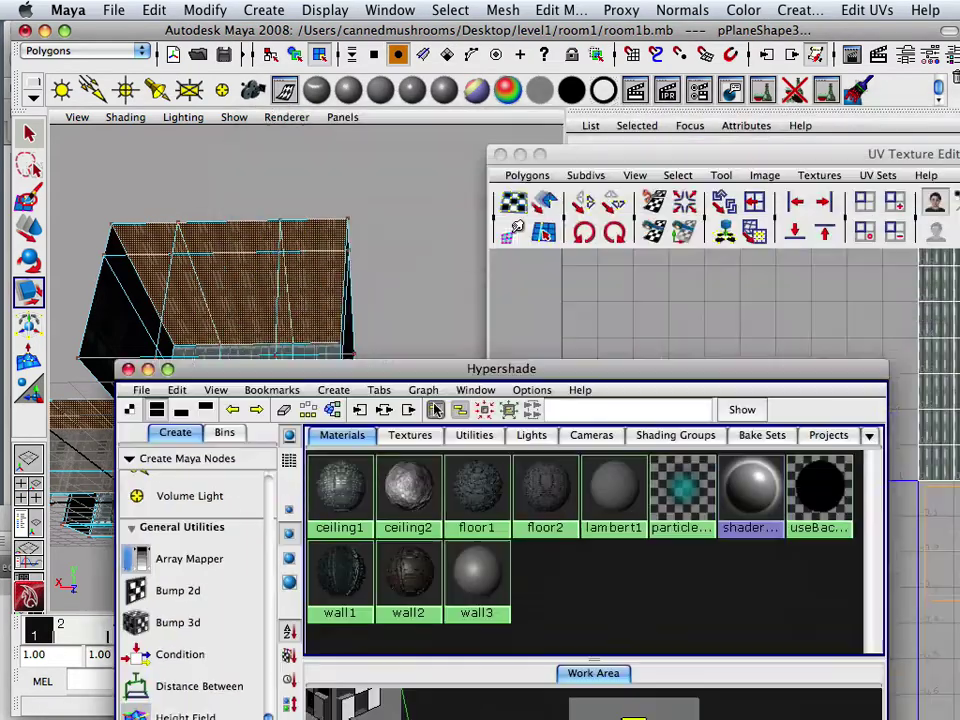
Move the Hypershade out of the way and reposition the UV Texture Editor to show the selected ceiling faces.
left_click_drag(628, 114, 365, 563)
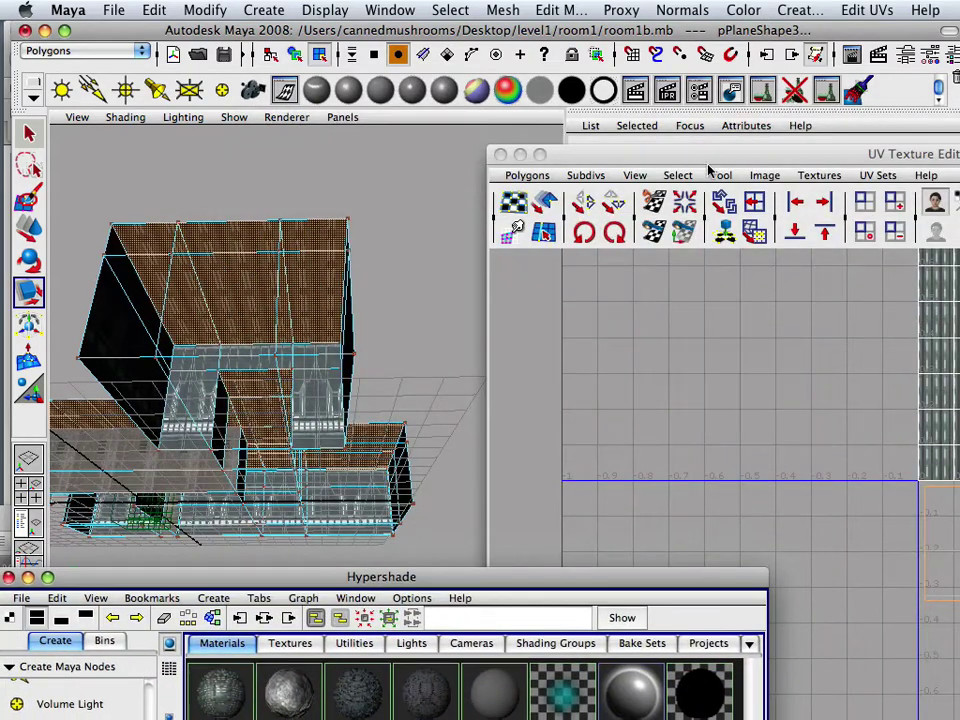
left_click_drag(700, 155, 281, 43)
scroll(456, 321, "down", 2)
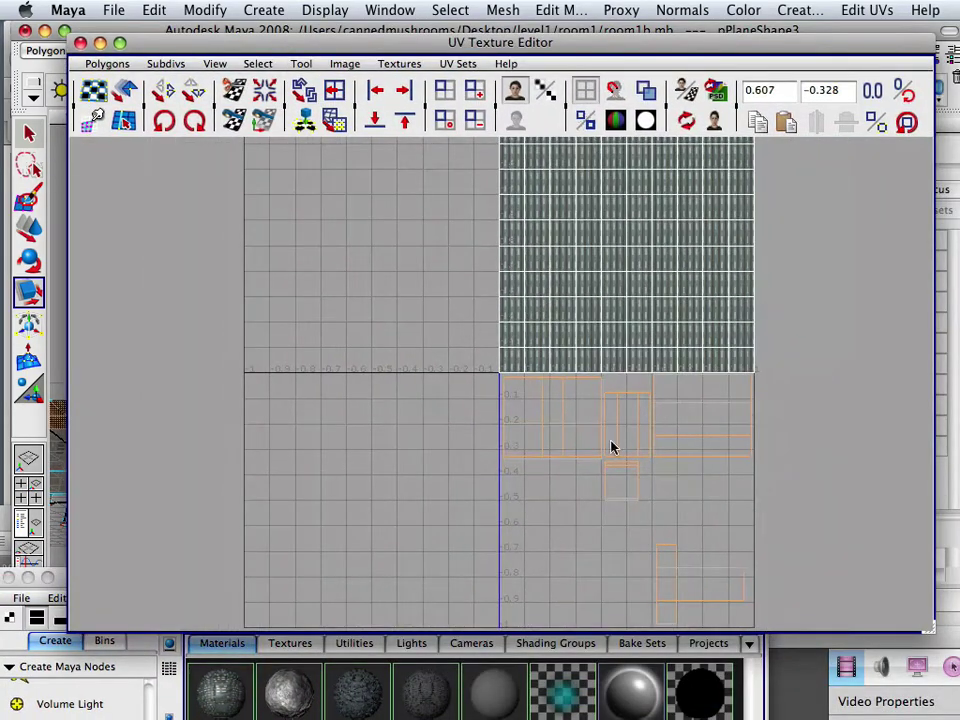
middle_click_drag(612, 447, 516, 388, "alt")
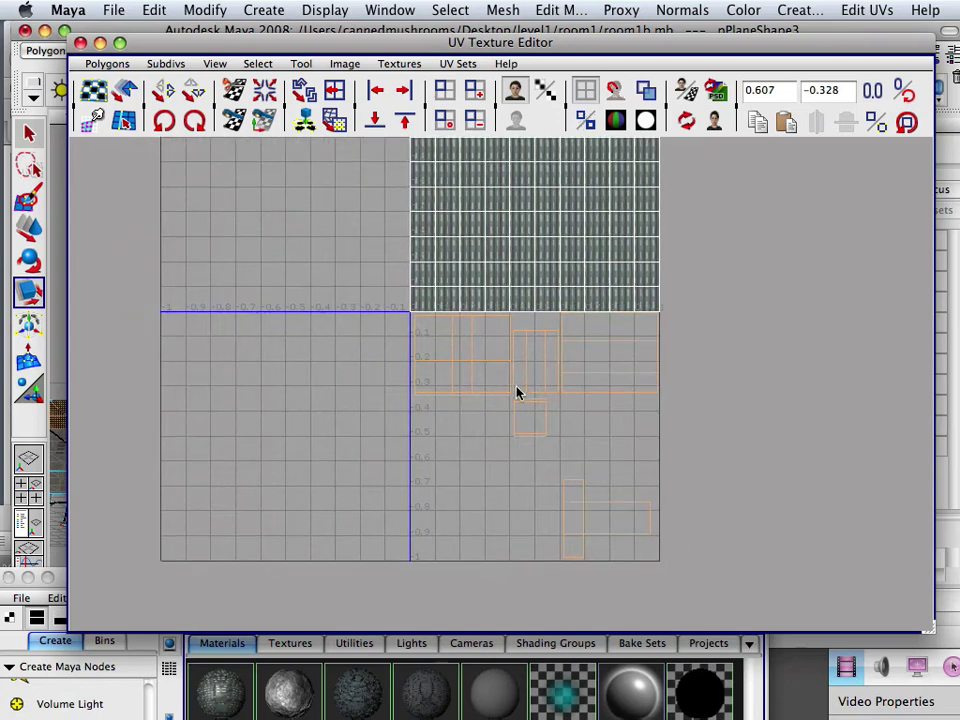
Activate the Move tool and convert the selected ceiling1 faces to a UV selection.
left_click(31, 229)
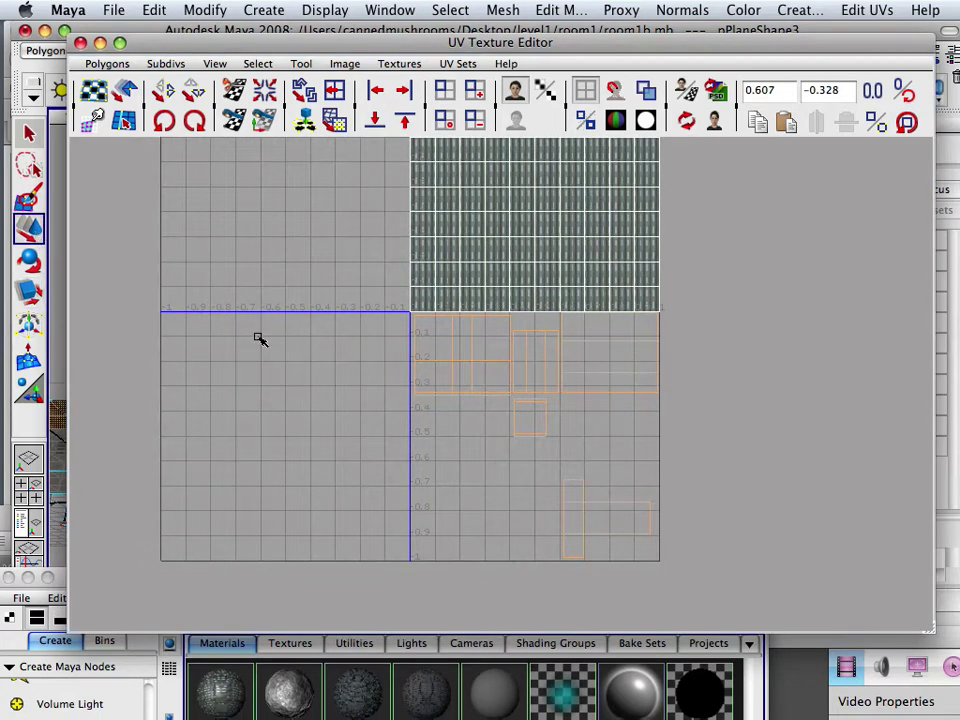
right_click(455, 366, "ctrl")
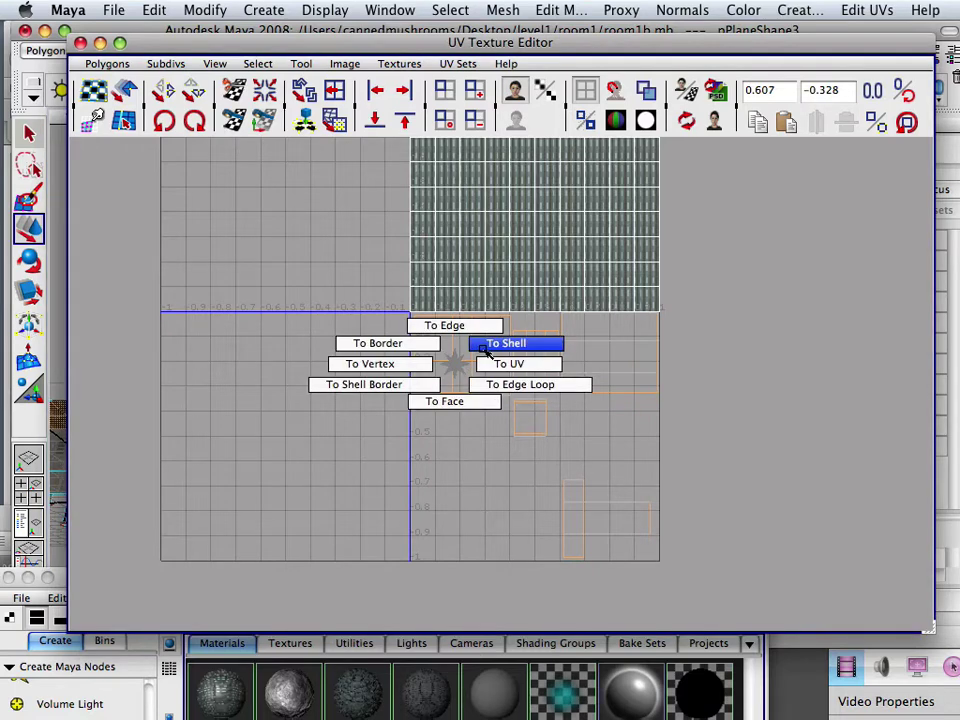
left_click(484, 347)
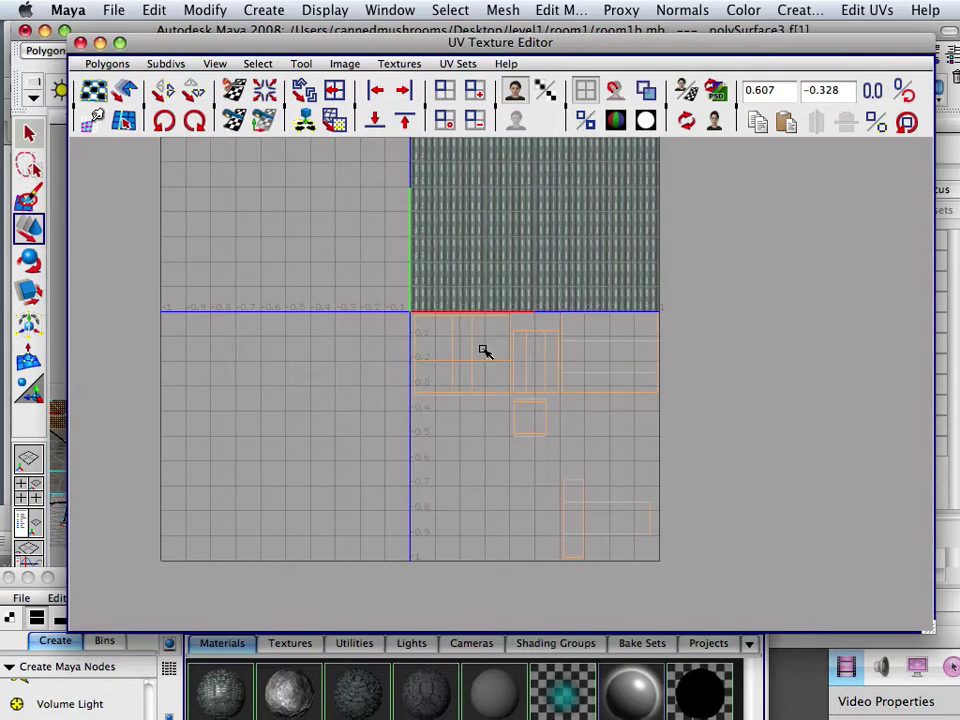
right_click(536, 359, "ctrl")
left_click(579, 359)
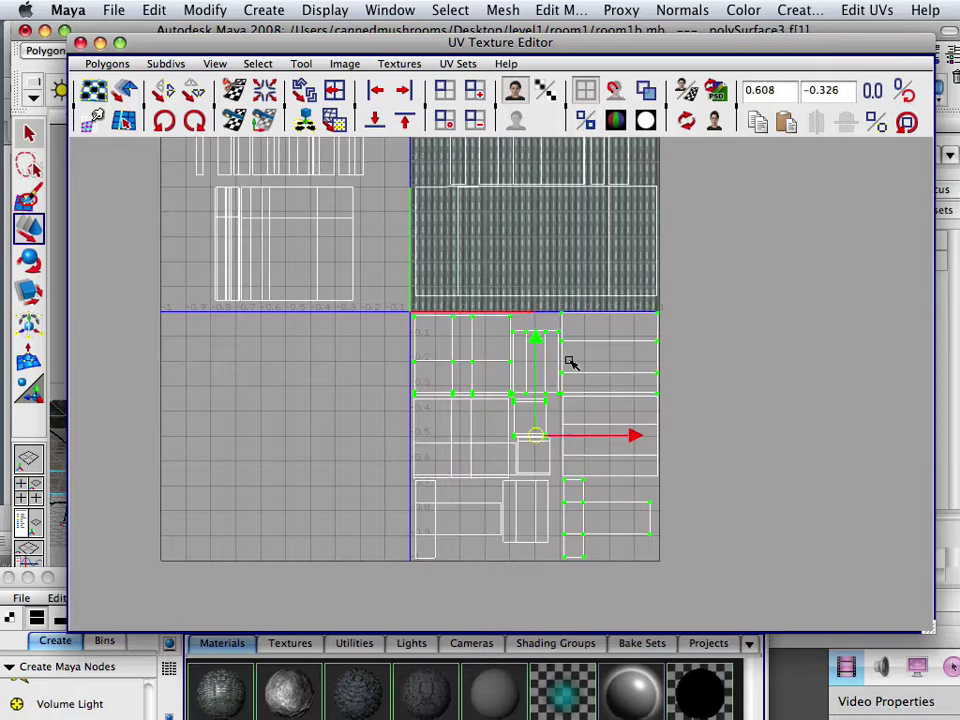
Move the selected ceiling1 UV shells one tile to the left, into the empty lower-left UV tile.
right_click(480, 358, "ctrl")
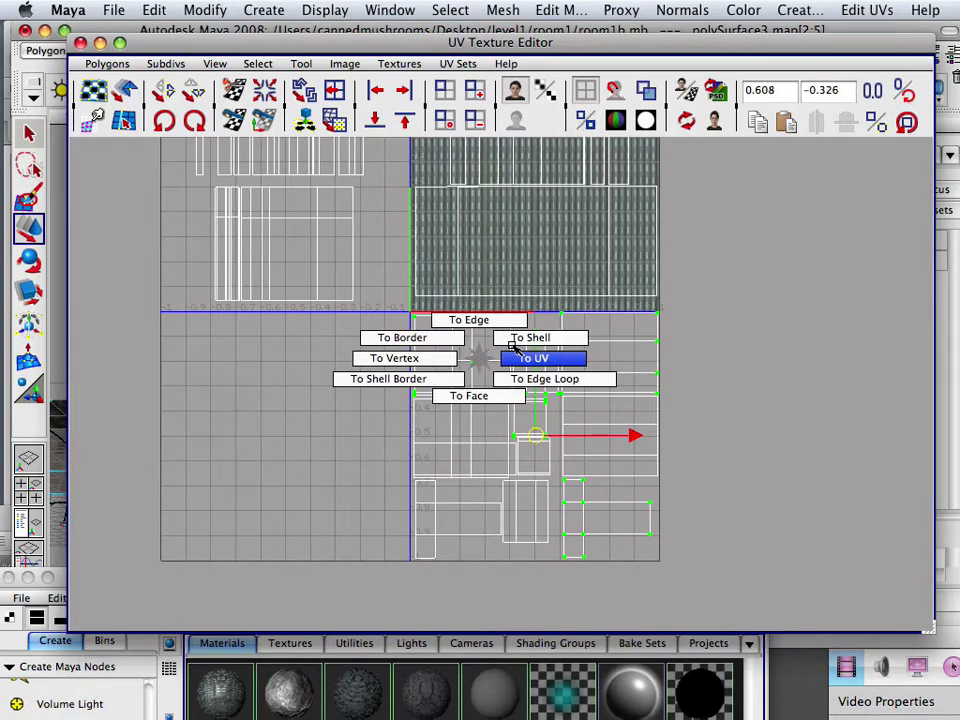
left_click(597, 437)
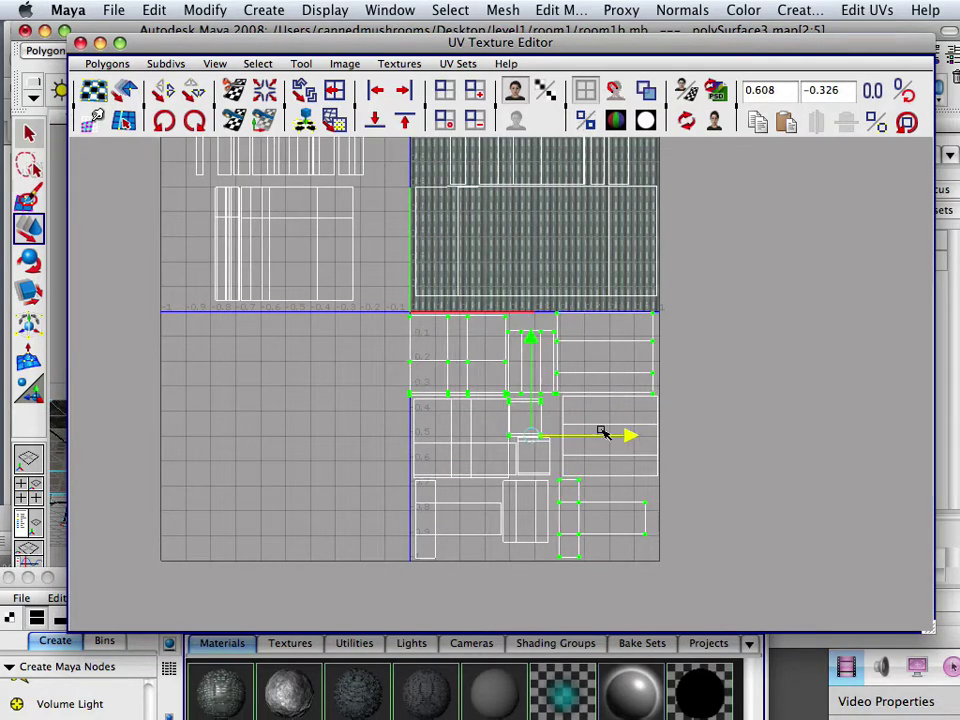
left_click_drag(604, 433, 386, 430)
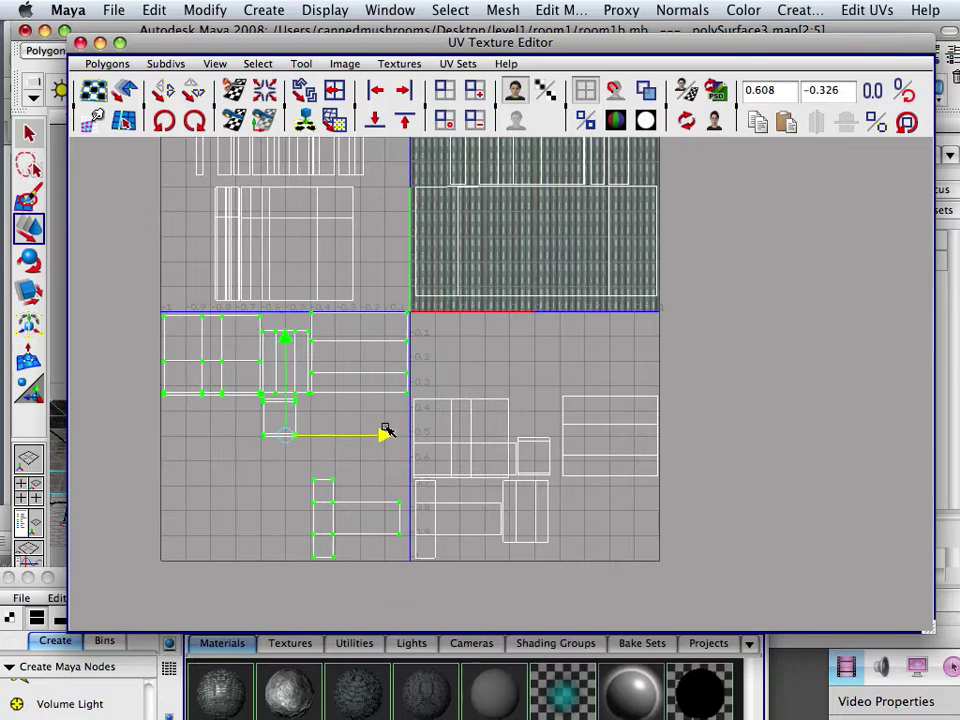
Examine the relocated ceiling shells and the UV shells in the two upper tiles.
scroll(333, 423, "up", 3)
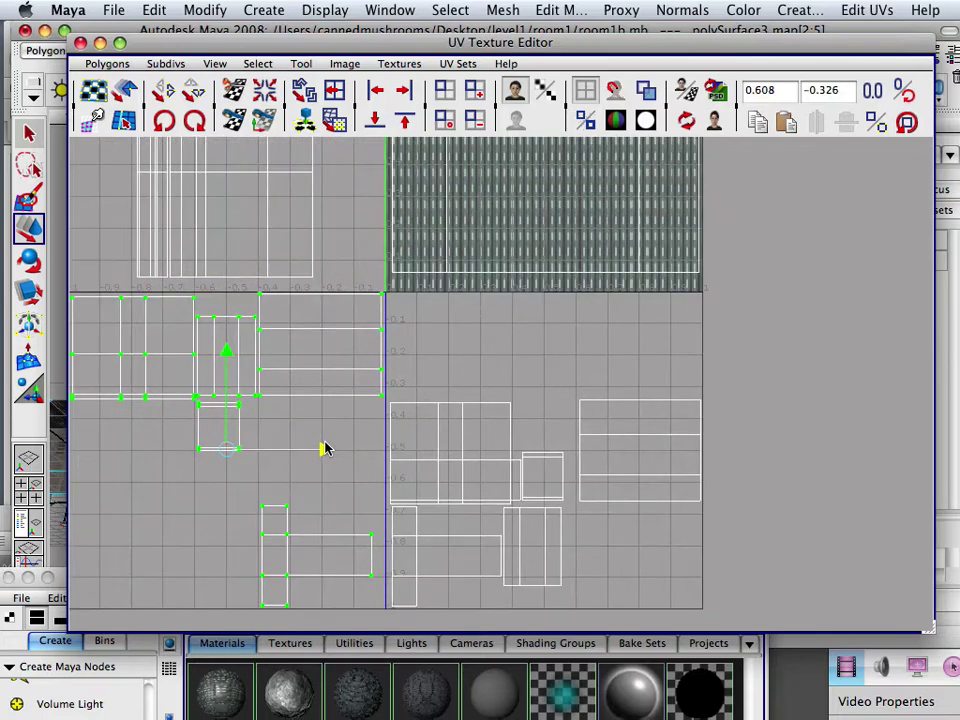
middle_click_drag(242, 427, 296, 446, "alt")
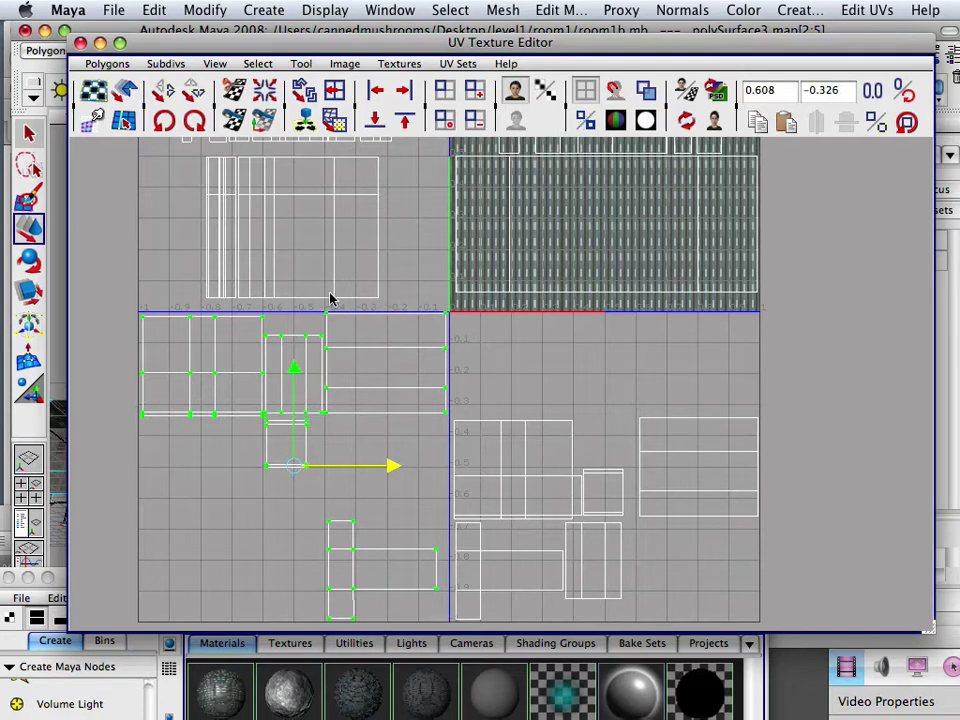
middle_click_drag(331, 298, 345, 441, "alt")
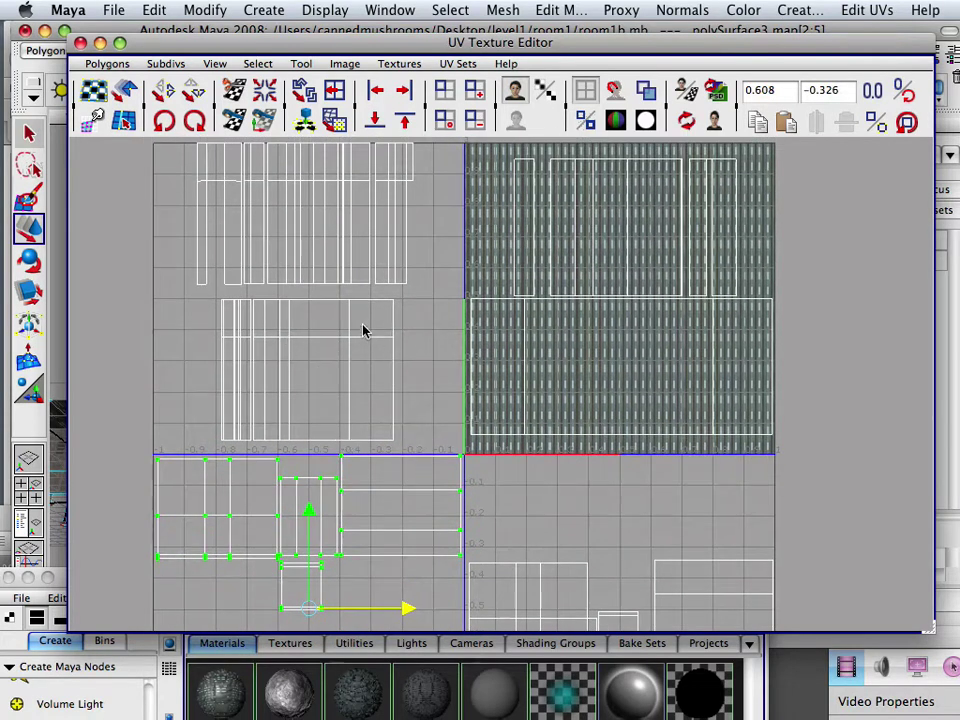
middle_click_drag(380, 318, 346, 211, "alt")
middle_click_drag(331, 371, 444, 450, "alt")
scroll(439, 444, "up", 3)
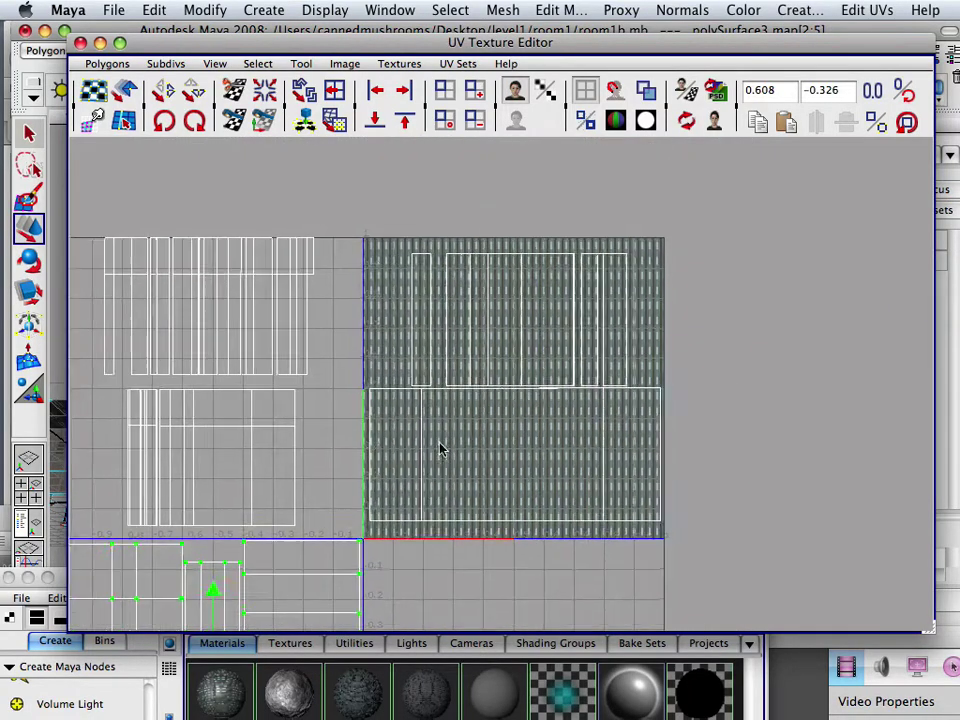
Move the small square ceiling1 shell beneath the large grid shell, against the left edge of the lower-left UV tile.
middle_click_drag(378, 399, 585, 377, "alt")
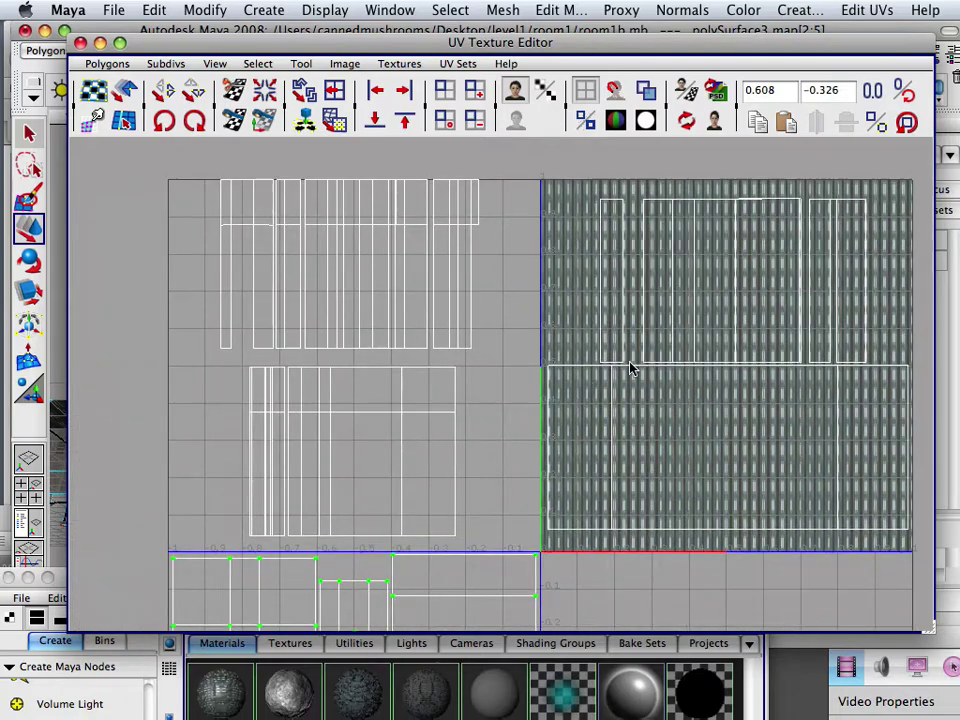
middle_click_drag(406, 375, 429, 156, "alt")
right_click_drag(429, 156, 394, 403, "alt")
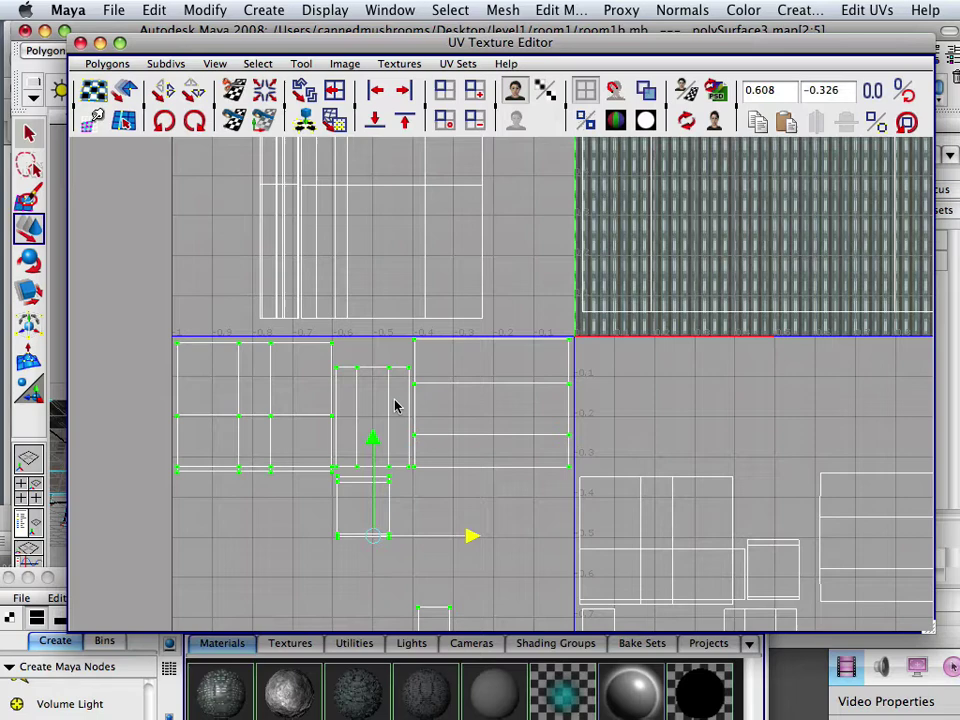
middle_click_drag(394, 403, 440, 322, "alt")
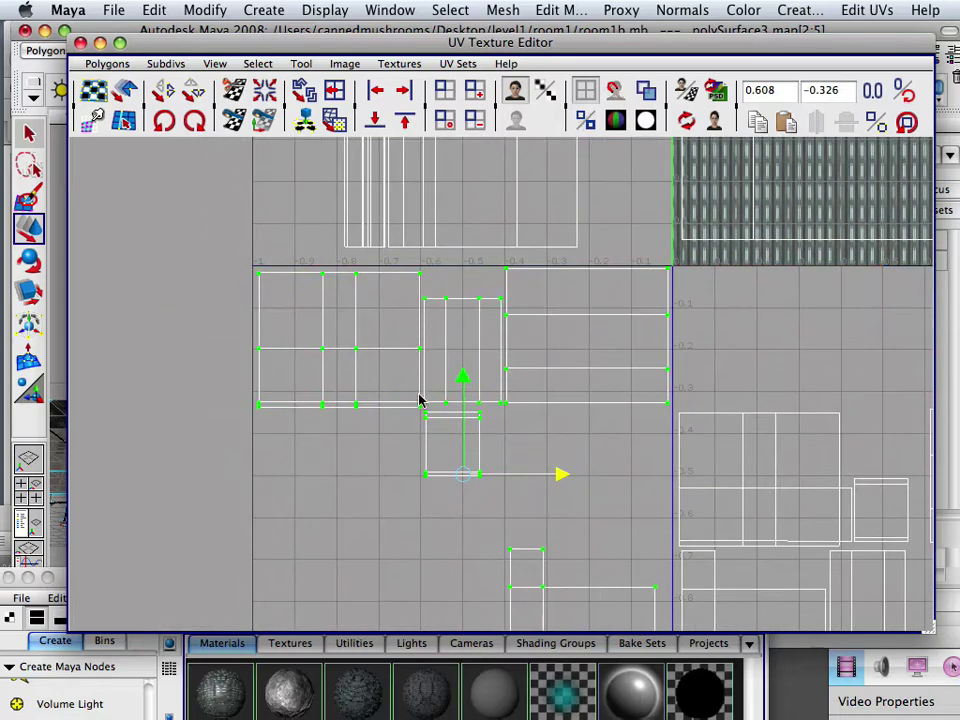
left_click(456, 437)
left_click_drag(456, 437, 290, 445)
Place the three-column shell beside the small square shell, and slide the wide striped shell against the large grid shell.
left_click(446, 298)
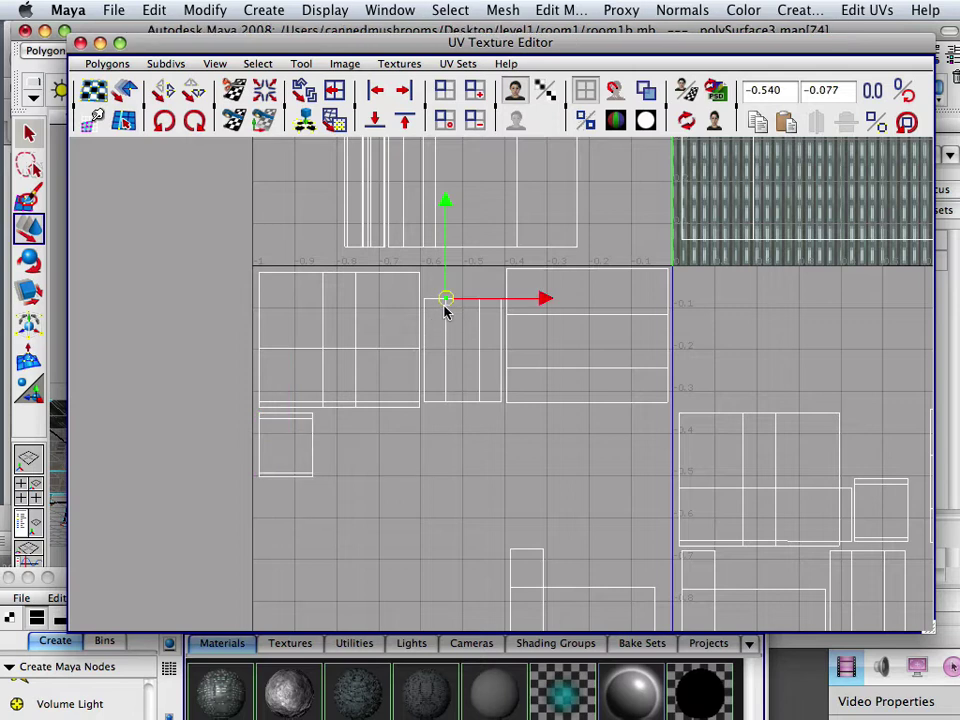
right_click_drag(444, 310, 482, 287, "ctrl")
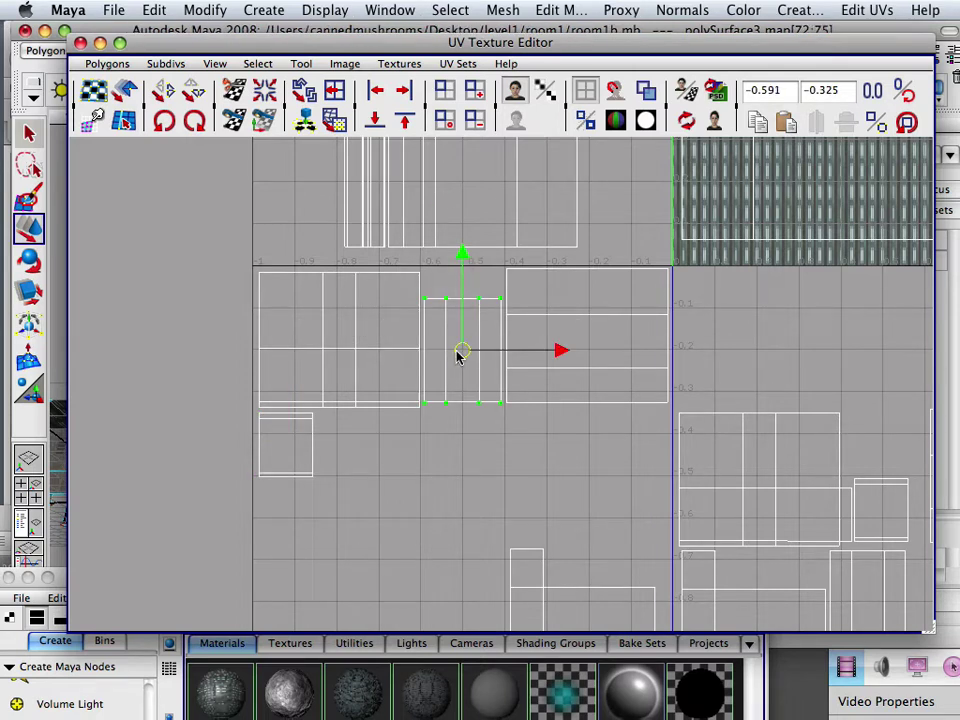
left_click_drag(459, 349, 344, 475)
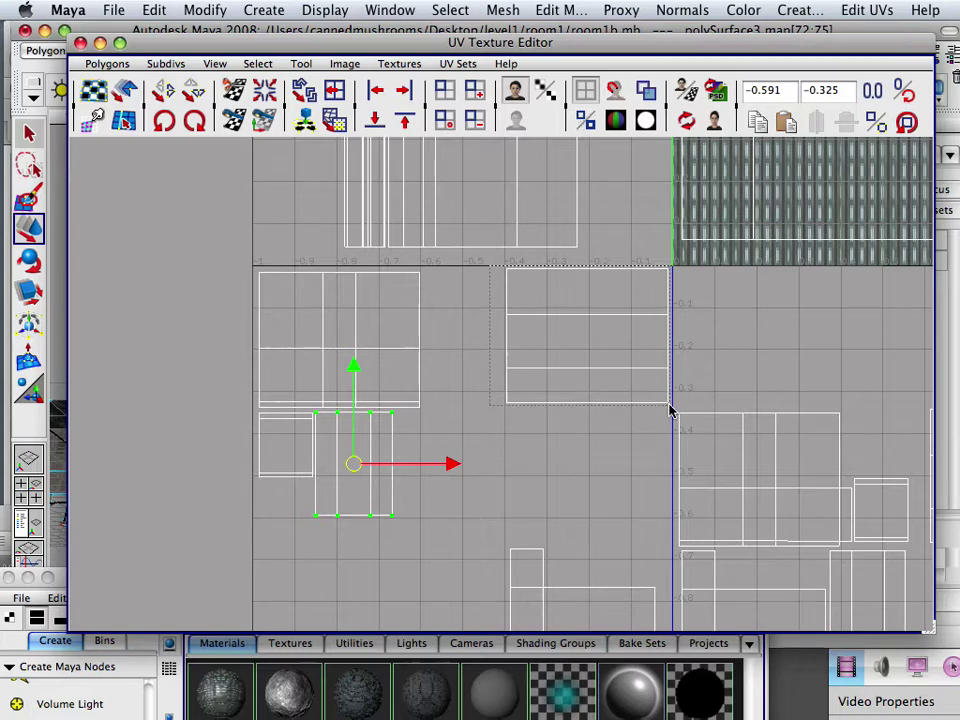
left_click_drag(670, 410, 668, 405)
left_click_drag(585, 336, 498, 340)
Move the sideways T-shaped shell up beside the three-column shell, beneath the wide striped shell.
middle_click_drag(532, 466, 530, 330, "alt")
left_click_drag(476, 422, 588, 578)
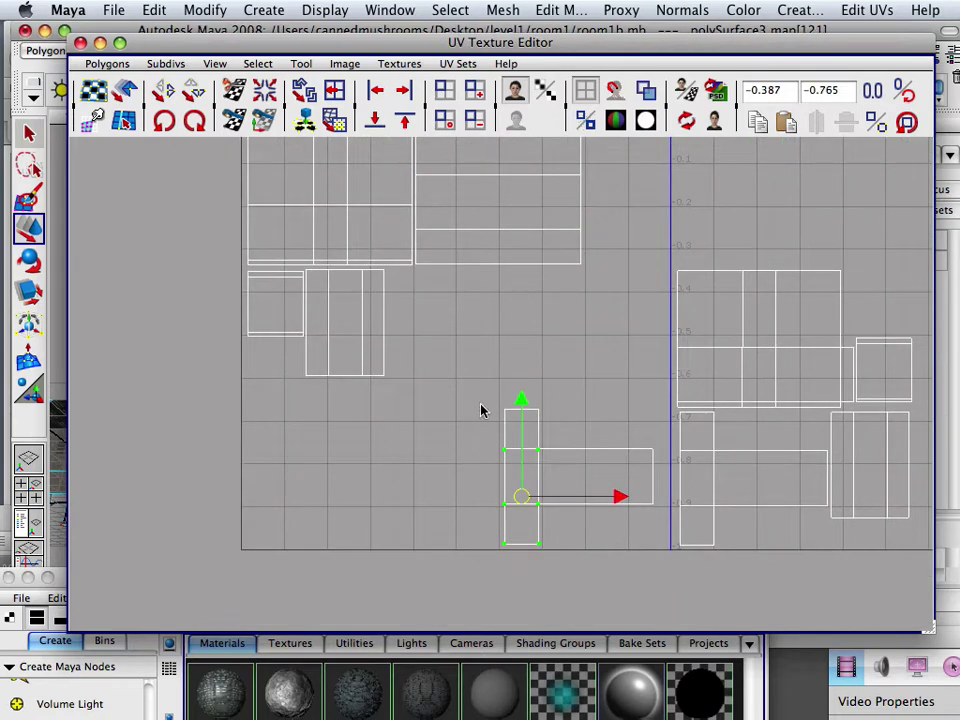
left_click_drag(657, 570, 657, 568)
left_click_drag(576, 474, 462, 341)
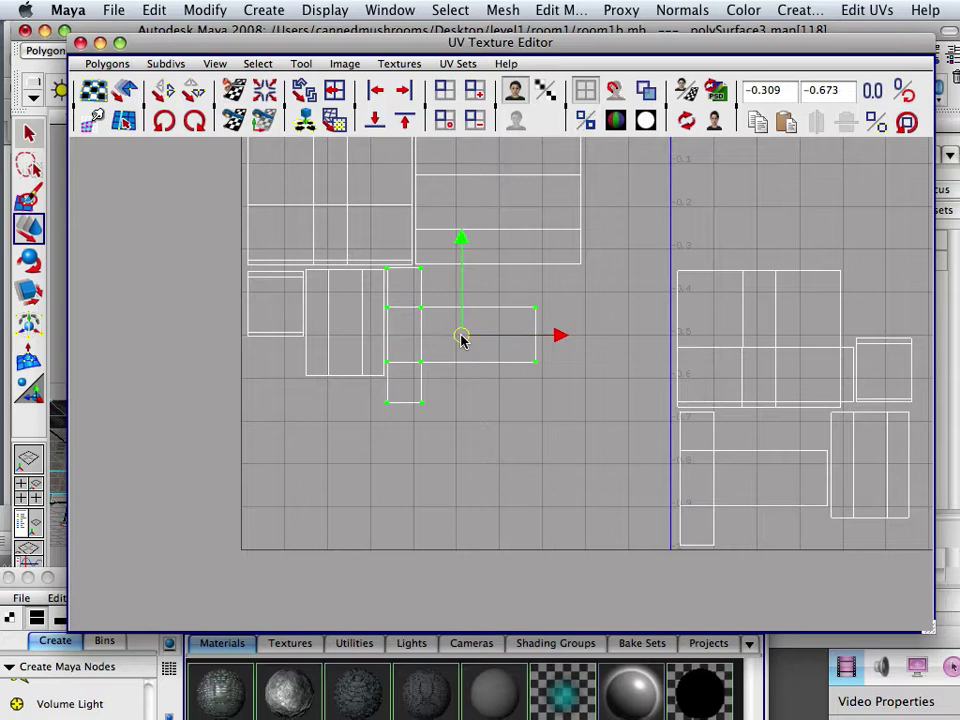
Scale up all the ceiling1 shells together and reposition them to span the width of the lower-left UV tile.
middle_click_drag(461, 336, 469, 484, "alt")
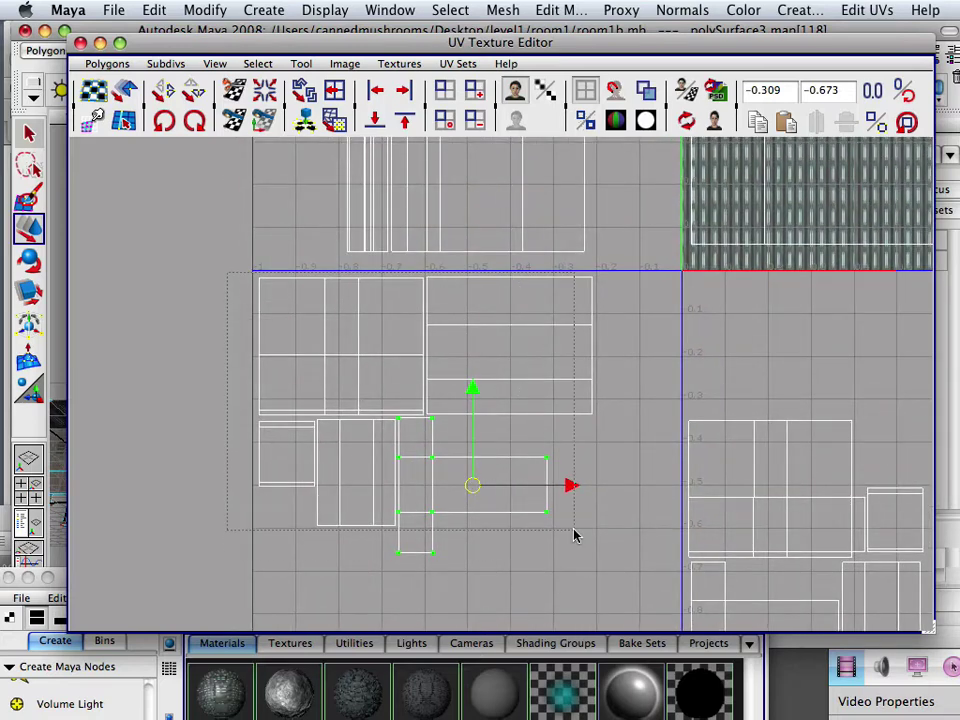
left_click_drag(575, 536, 594, 555)
scroll(110, 327, "down", 1)
left_click(29, 292)
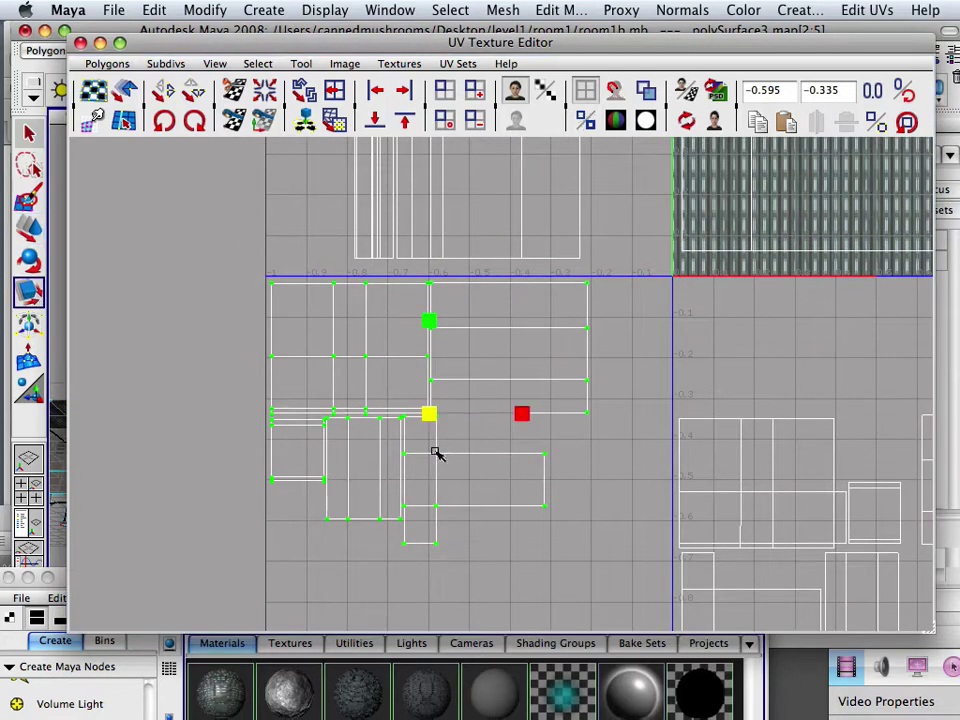
left_click_drag(419, 408, 505, 435)
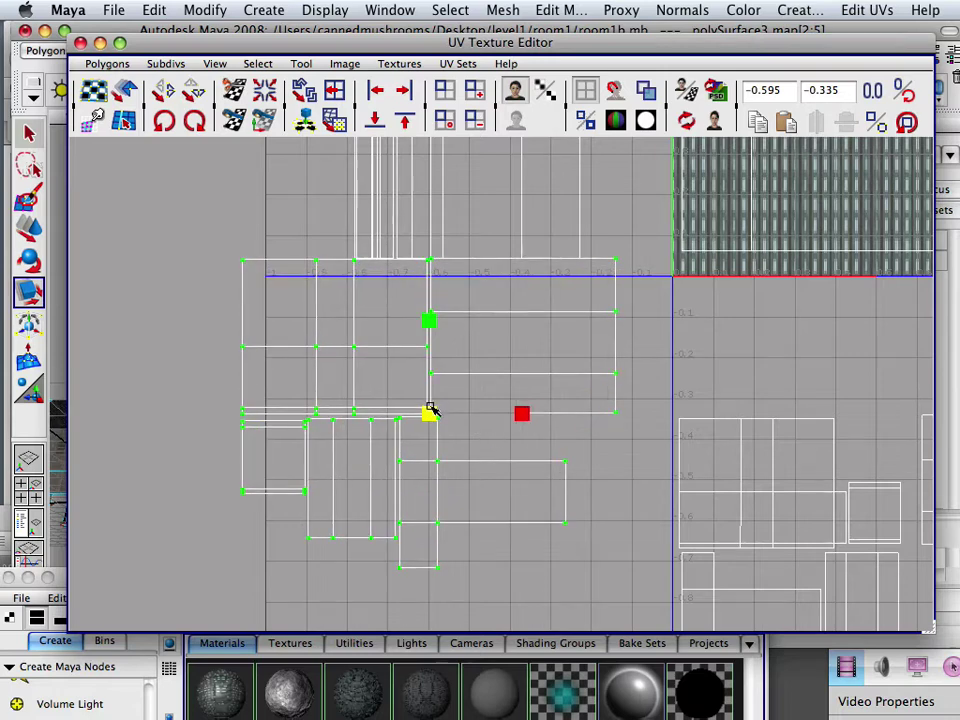
left_click(22, 228)
left_click_drag(429, 414, 468, 441)
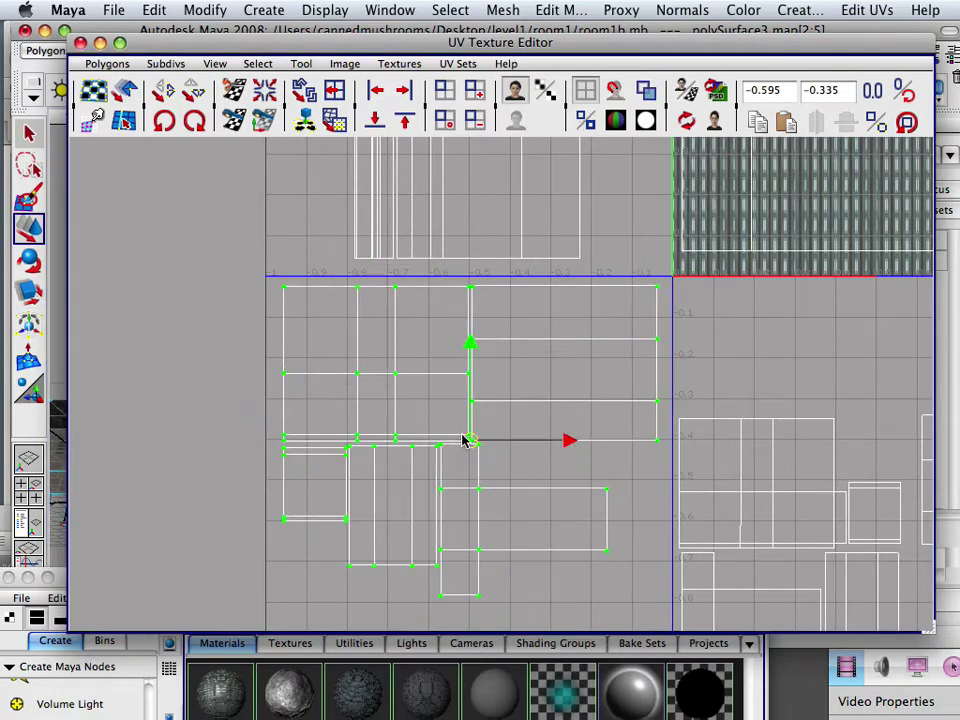
left_click(34, 292)
left_click_drag(477, 445, 491, 451)
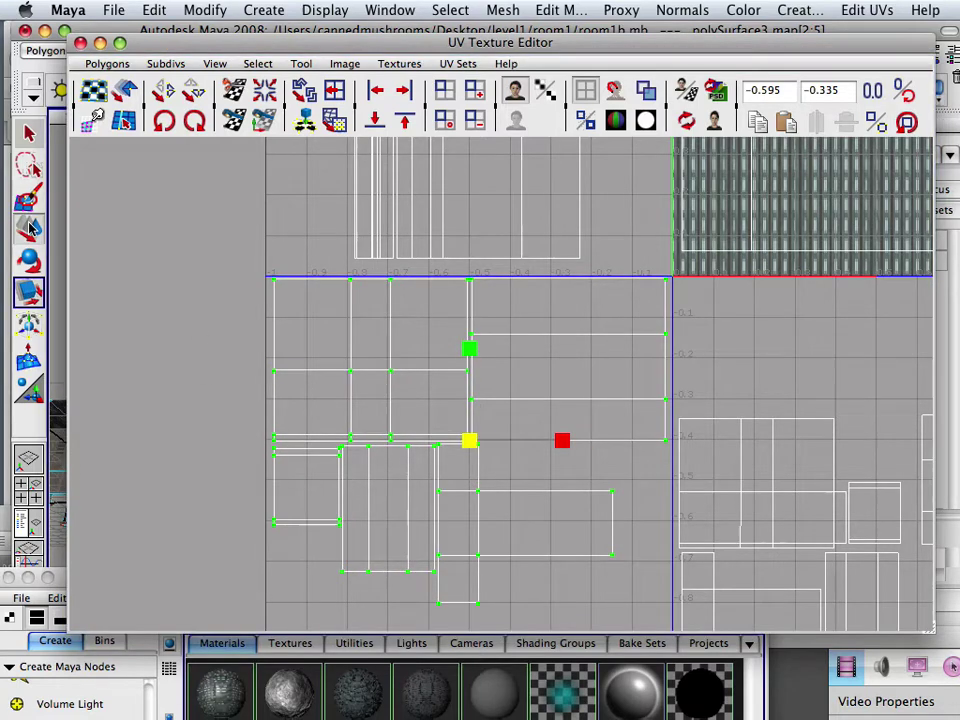
Select the whole sideways T-shaped shell and move it to the bottom-left corner of the lower-left UV tile.
key("w")
left_click(540, 451)
middle_click_drag(540, 451, 430, 401, "alt")
left_click_drag(499, 406, 474, 480)
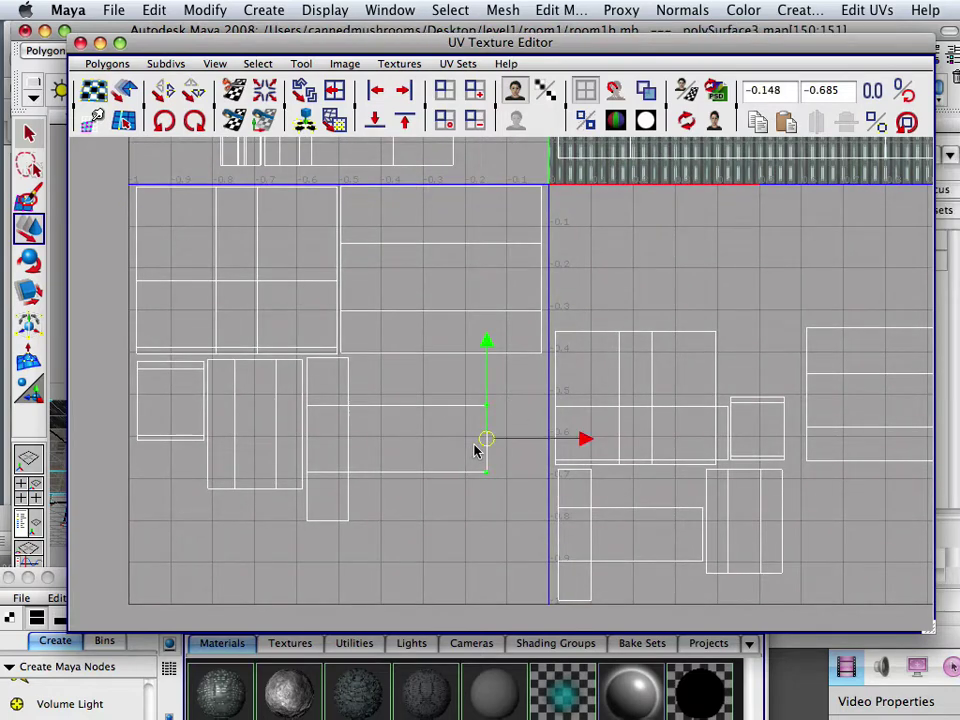
right_click_drag(484, 441, 519, 421, "ctrl")
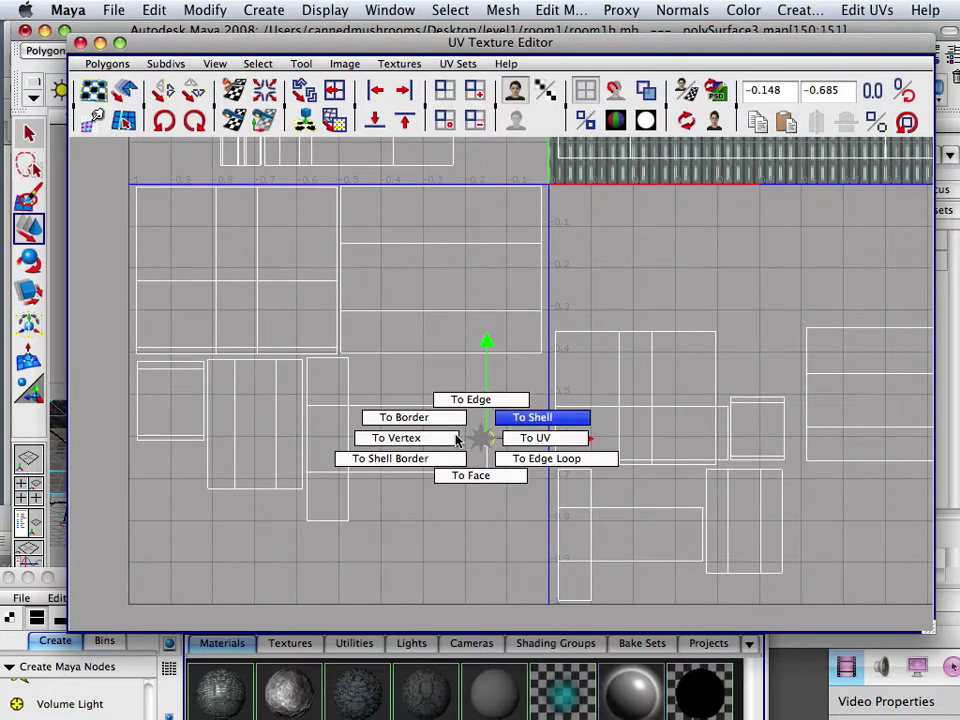
right_click_drag(456, 440, 460, 440, "ctrl")
left_click_drag(396, 445, 236, 536)
Move the wide striped shell into the tile's lower half and the T-shaped shell into the vacated space beside the large grid shell.
left_click_drag(543, 400, 543, 398)
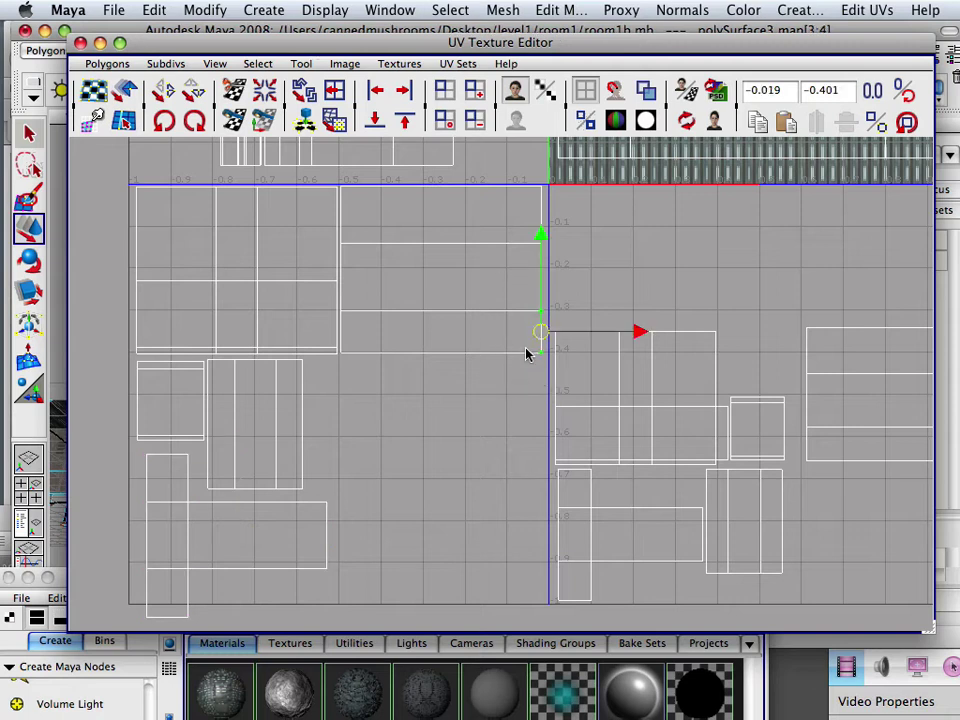
right_click_drag(525, 347, 545, 329, "ctrl")
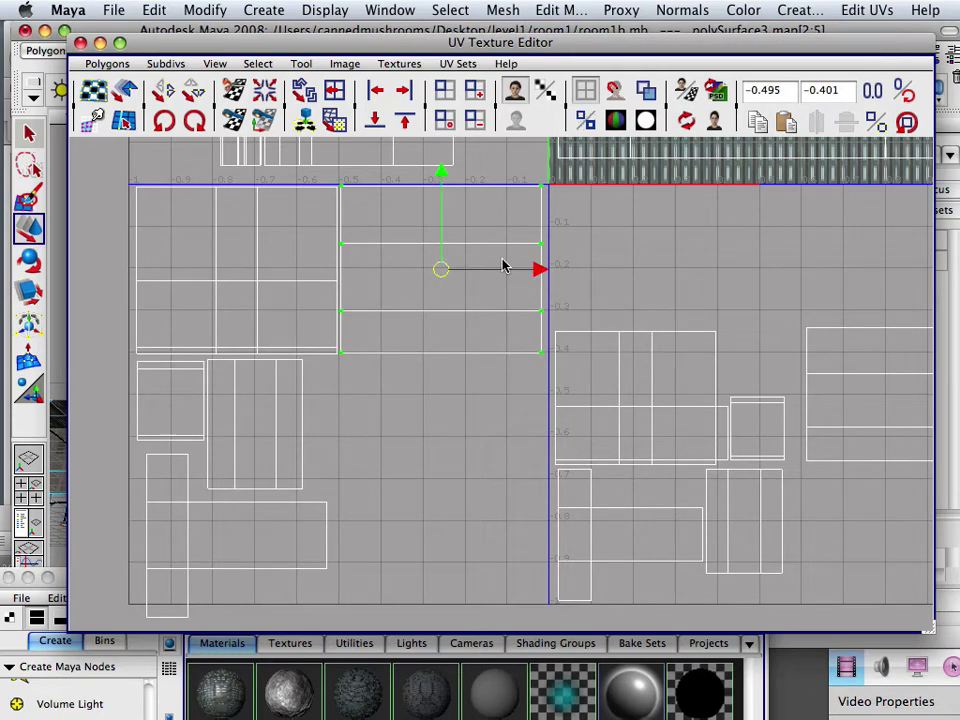
left_click_drag(451, 273, 444, 470)
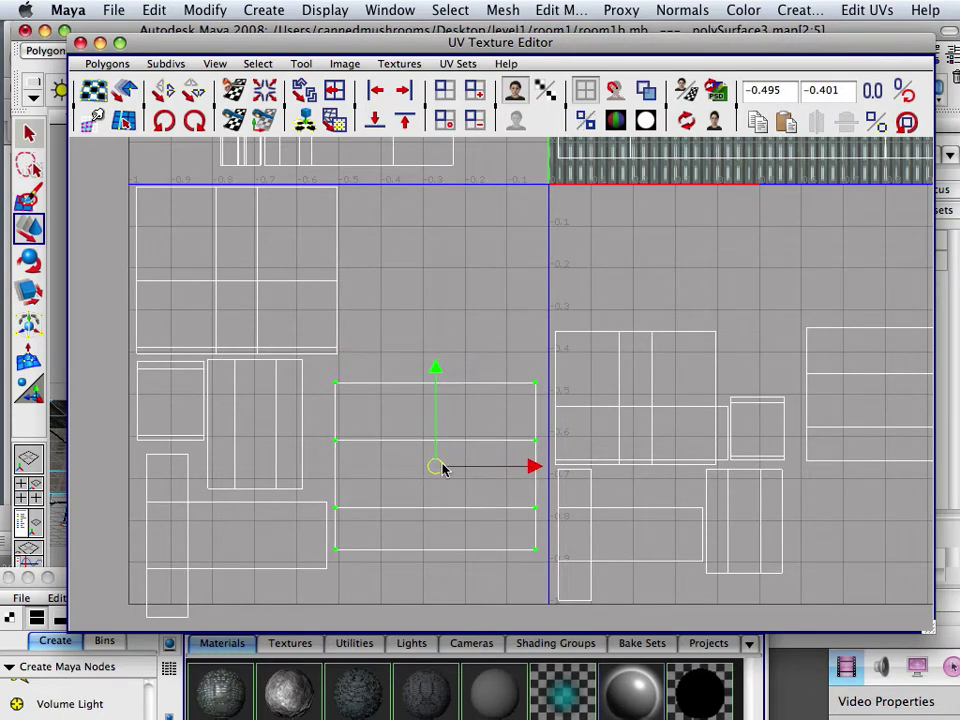
left_click_drag(130, 658, 132, 656)
right_click_drag(166, 588, 205, 567, "ctrl")
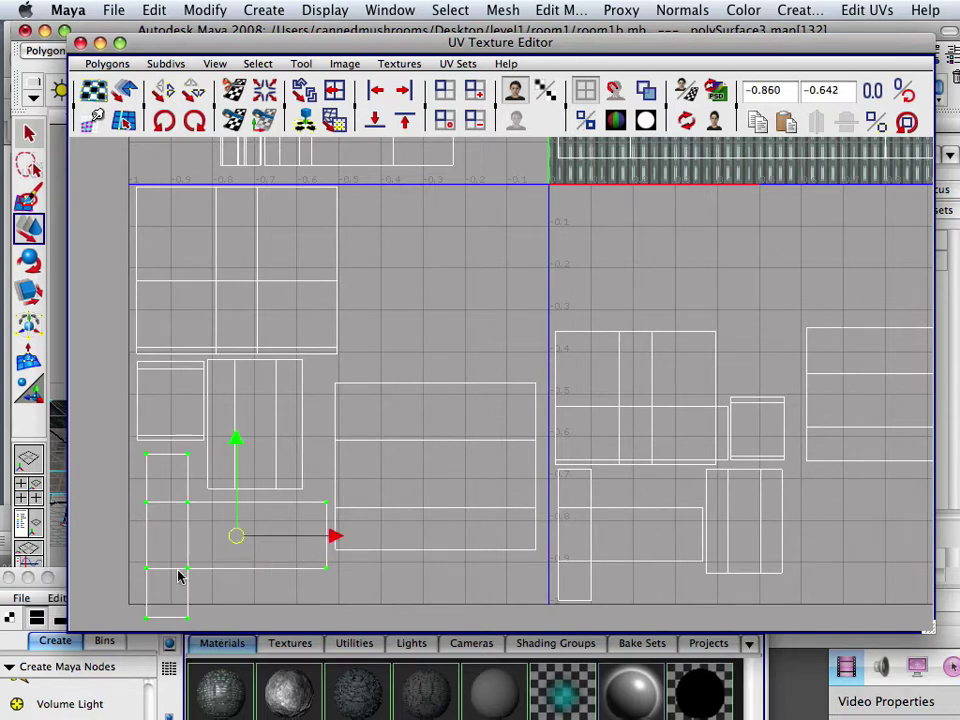
left_click_drag(229, 542, 423, 271)
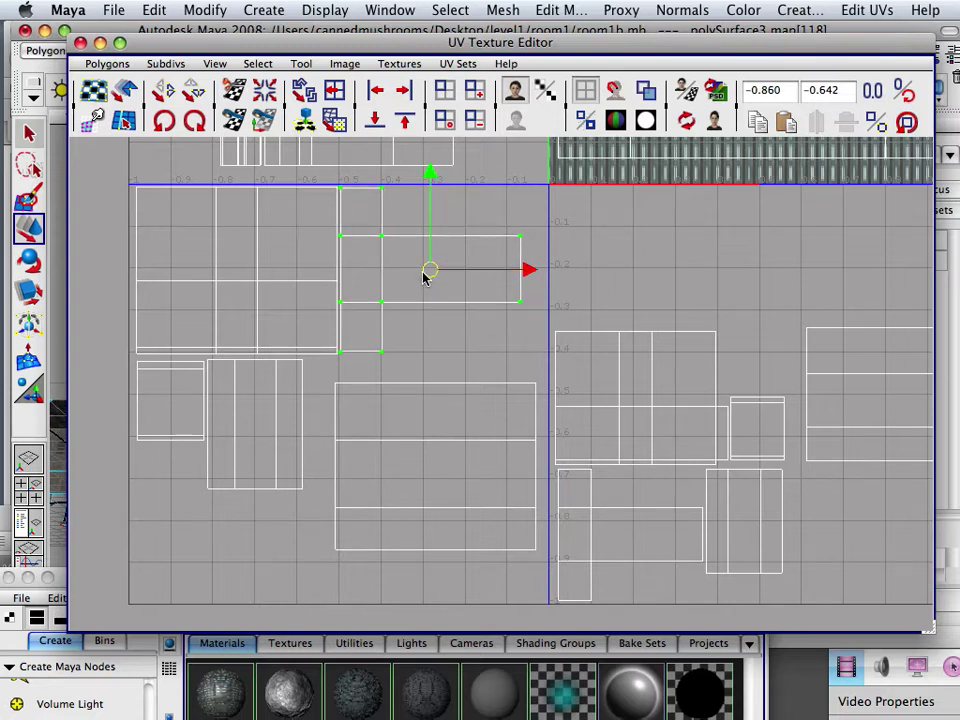
Move the wide striped shell up and left so it sits against the three-column shell.
left_click(332, 380)
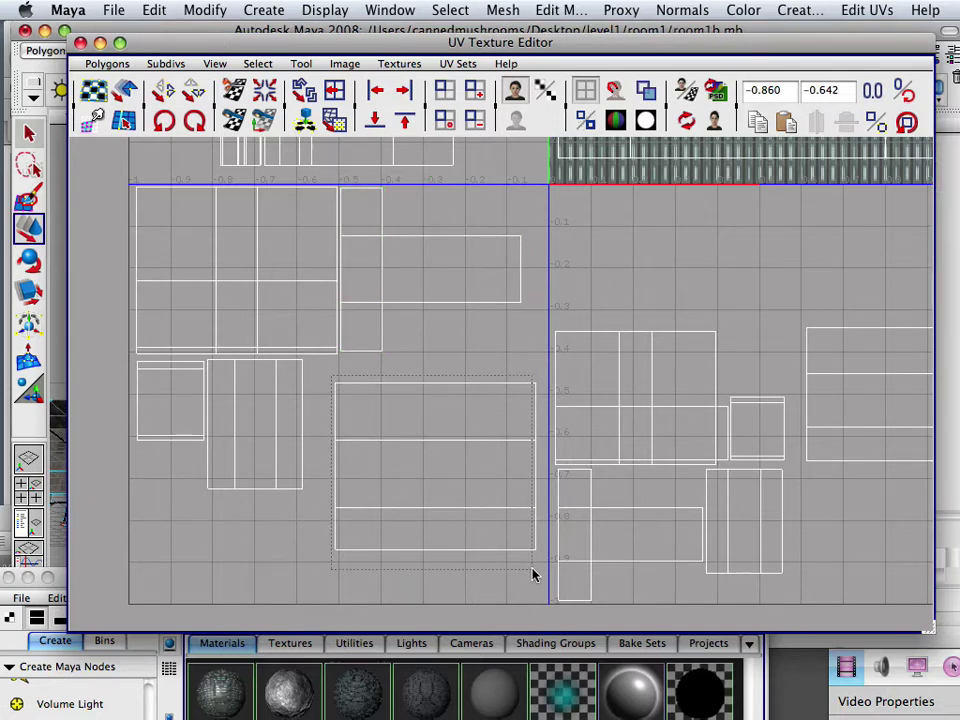
left_click_drag(533, 575, 536, 574)
left_click_drag(431, 467, 404, 443)
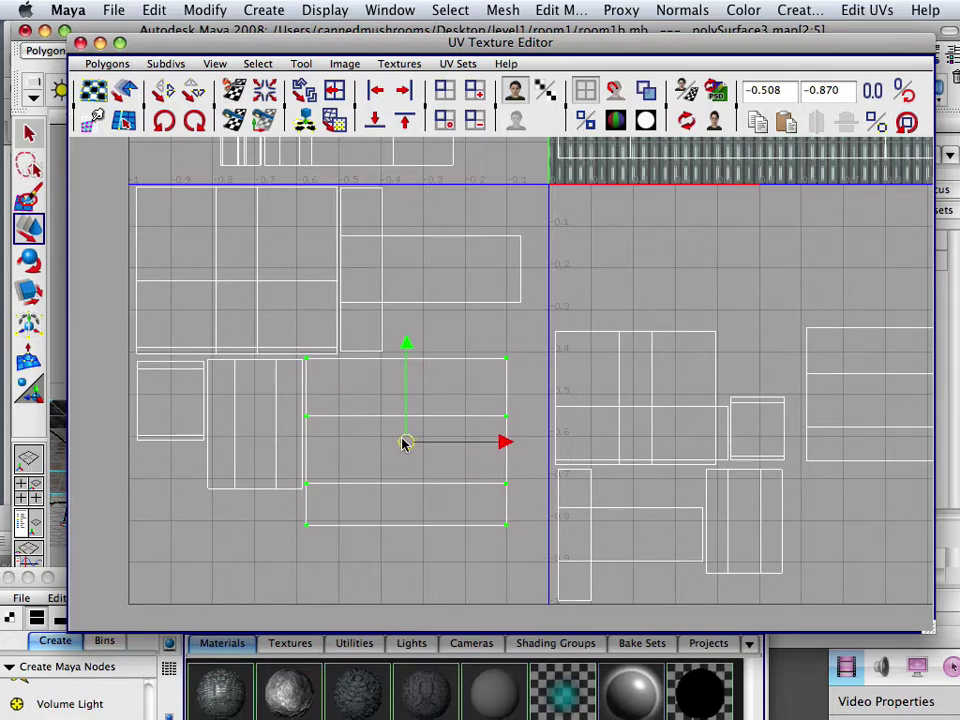
Scale up all the rearranged ceiling1 shells together and shift them to fit inside the lower-left UV tile.
left_click_drag(210, 255, 397, 428)
left_click_drag(328, 355, 366, 398)
left_click(28, 292)
left_click(26, 230)
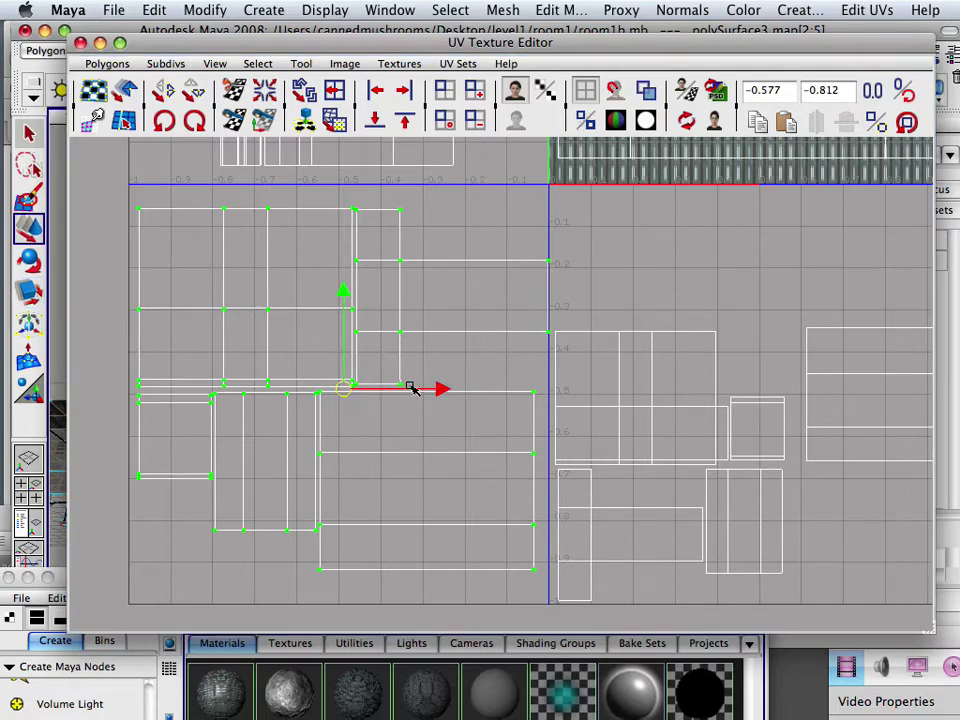
left_click_drag(443, 388, 447, 397)
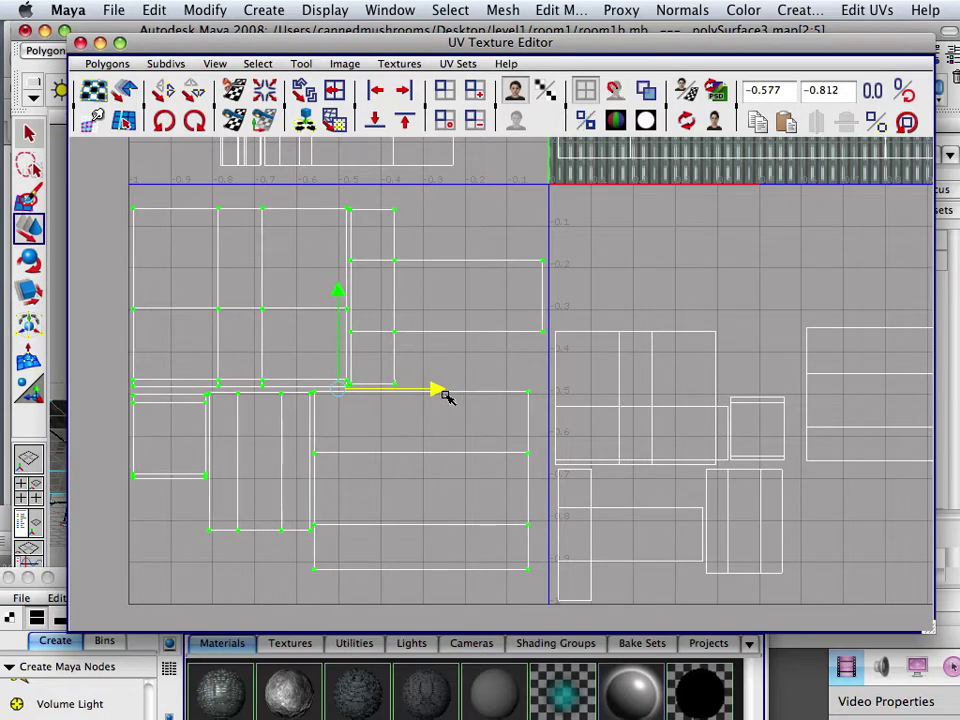
left_click(380, 505)
Move the large grid shell and its overlapping strip to the top-left corner of the lower-right UV tile.
middle_click_drag(267, 400, 587, 397, "alt")
scroll(280, 405, "up", 1)
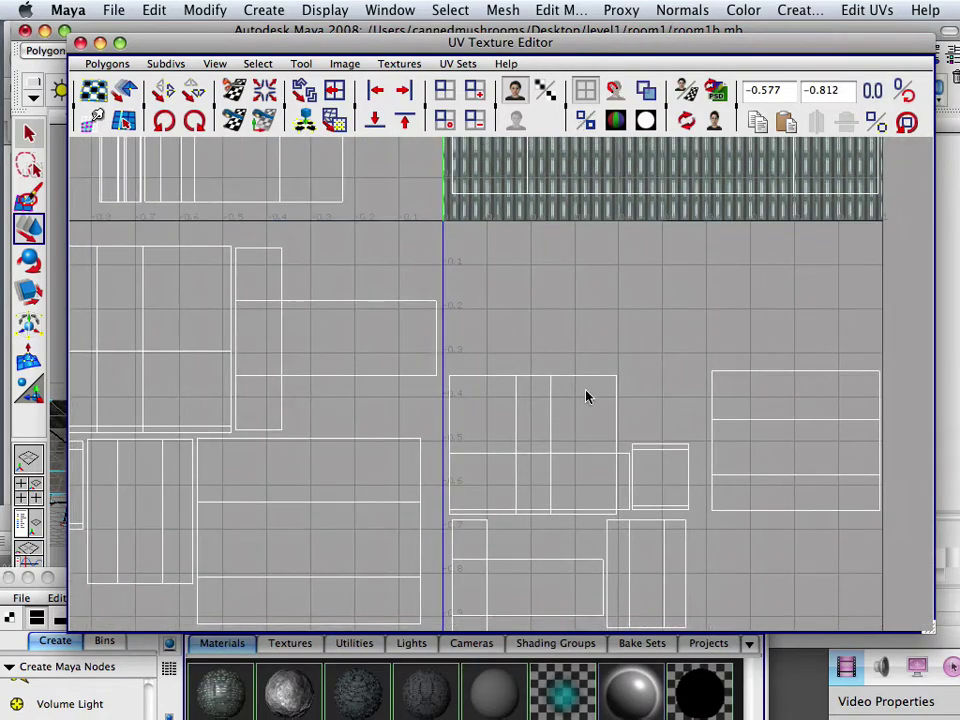
left_click_drag(591, 394, 593, 392)
right_click_drag(615, 375, 646, 358, "ctrl")
left_click_drag(546, 422, 535, 299)
Place the wide striped shell directly beneath the lower-right tile's grid shell and the small square shell beside the grid shell's top.
left_click(679, 400)
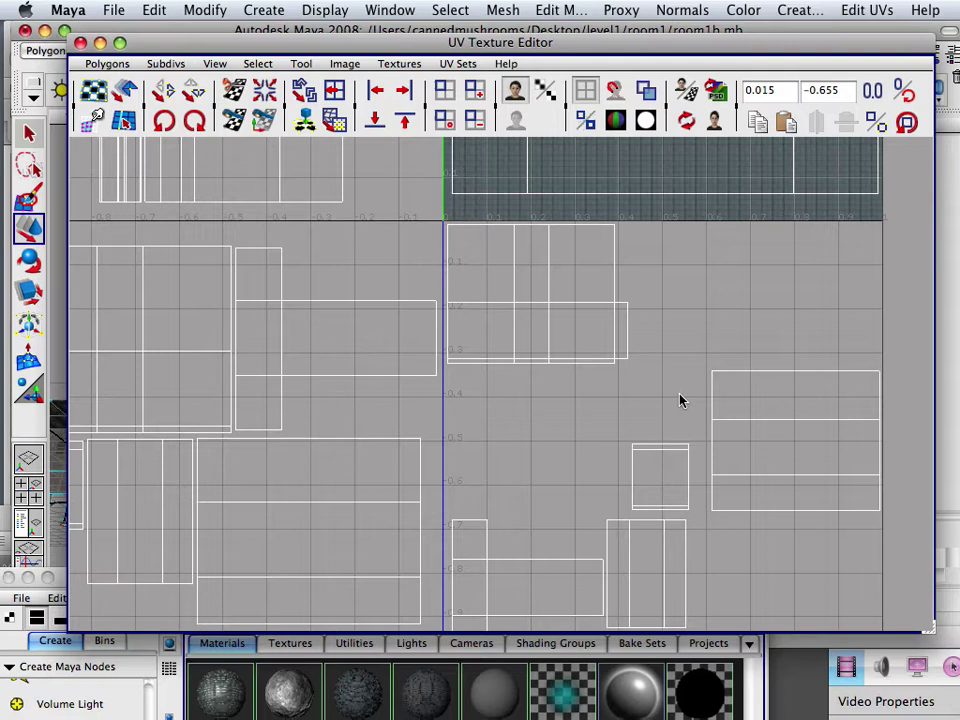
left_click_drag(853, 570, 892, 536)
left_click_drag(795, 439, 534, 436)
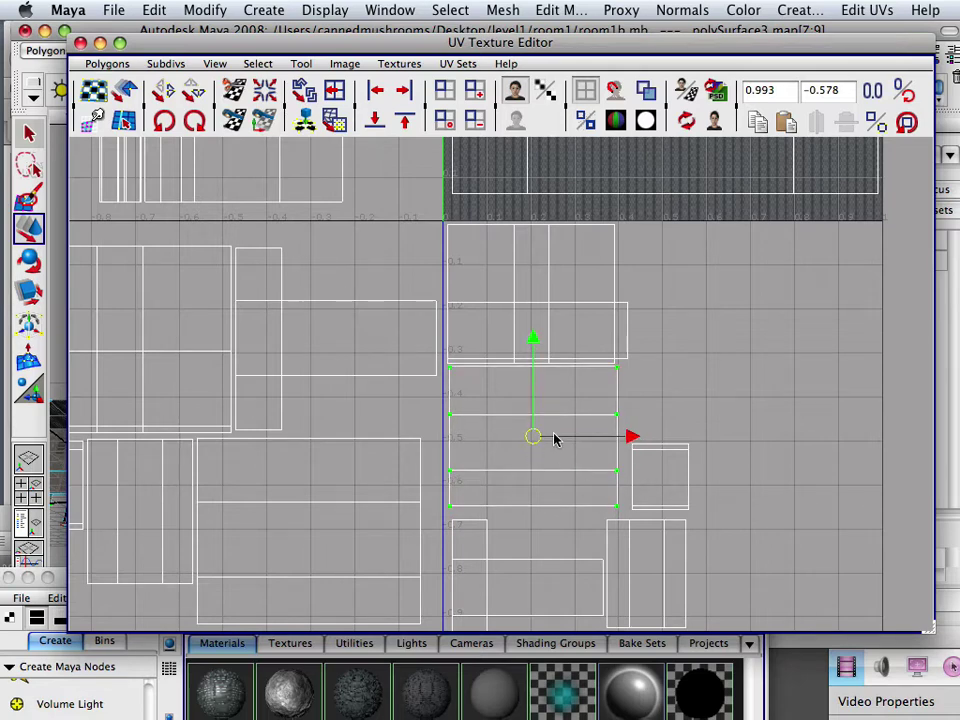
left_click_drag(709, 442, 649, 261)
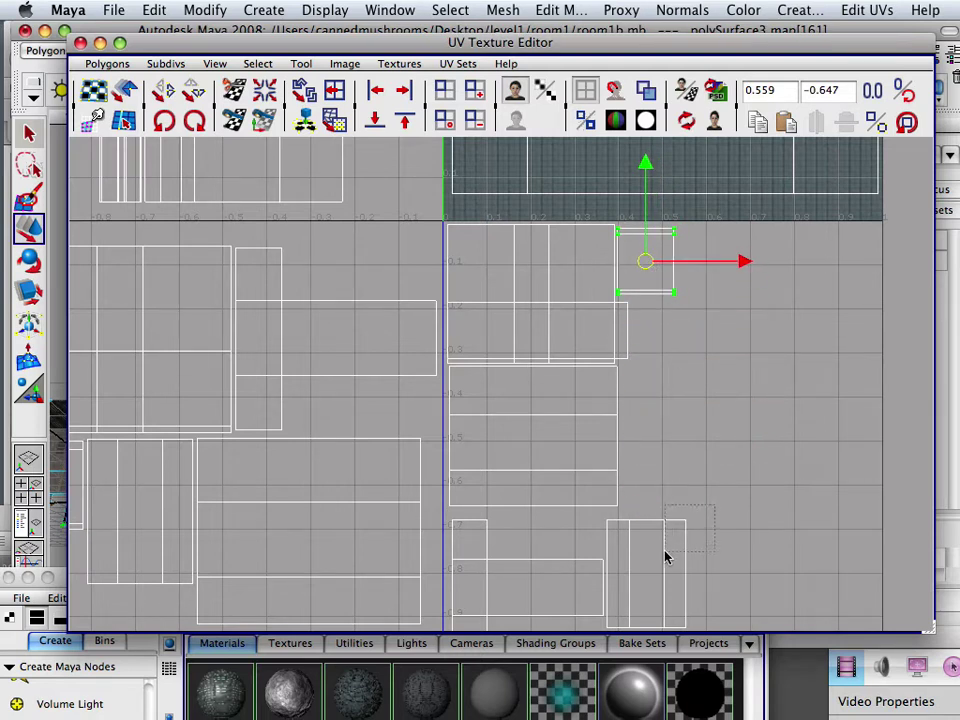
Select the whole three-column shell in the lower-right tile and move it up beside the wide striped shell.
left_click(686, 522)
mouse_move(686, 523)
right_mouse_down("ctrl")
mouse_move(715, 508)
mouse_move(676, 527)
right_mouse_up("ctrl")
left_click_drag(645, 575, 659, 420)
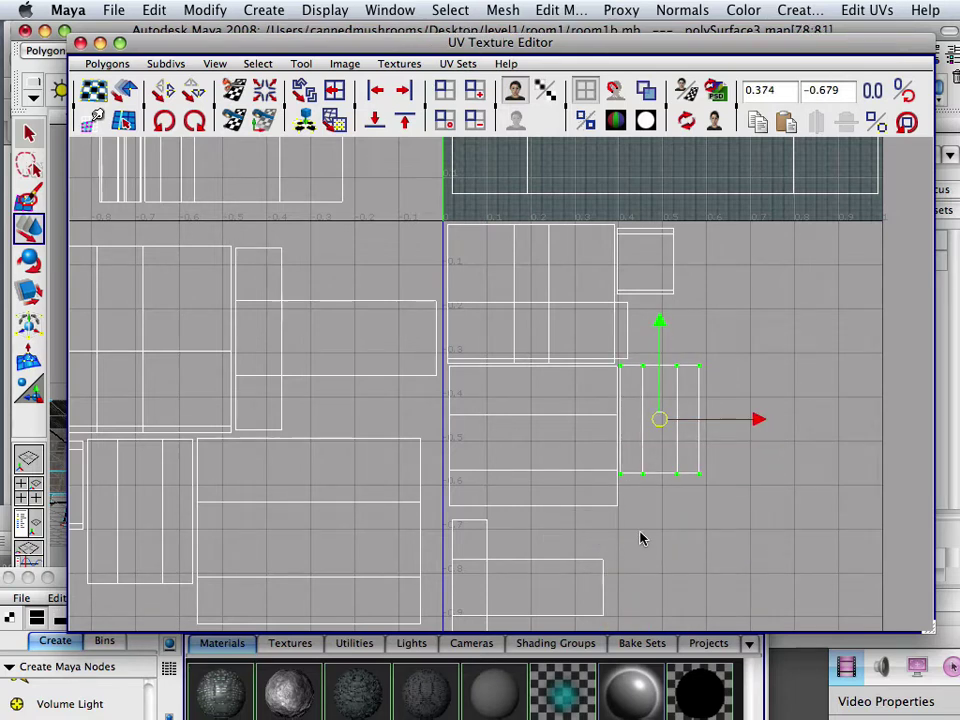
Move the lower-right tile's sideways T-shaped shell to just beneath the three-column shell.
left_click_drag(484, 620, 440, 668)
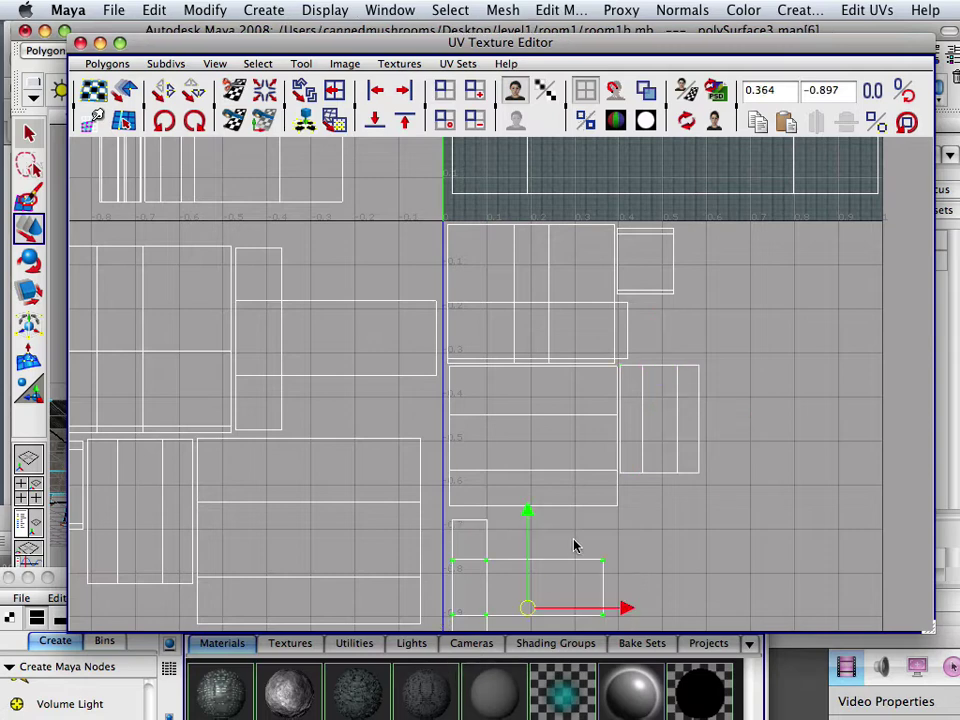
middle_click_drag(574, 544, 578, 470, "alt")
left_click_drag(621, 456, 443, 606)
left_click_drag(537, 512, 710, 468)
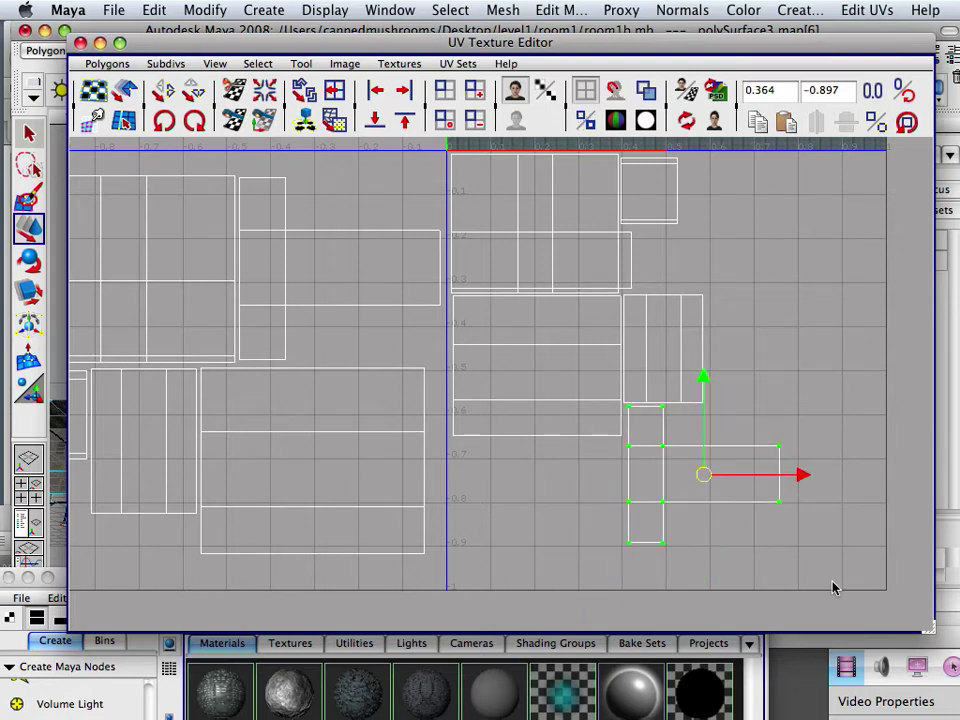
Scale up all the shells in the lower-right UV tile together and align them with the tile's top-left corner.
left_click_drag(757, 523, 446, 153)
left_click(37, 289)
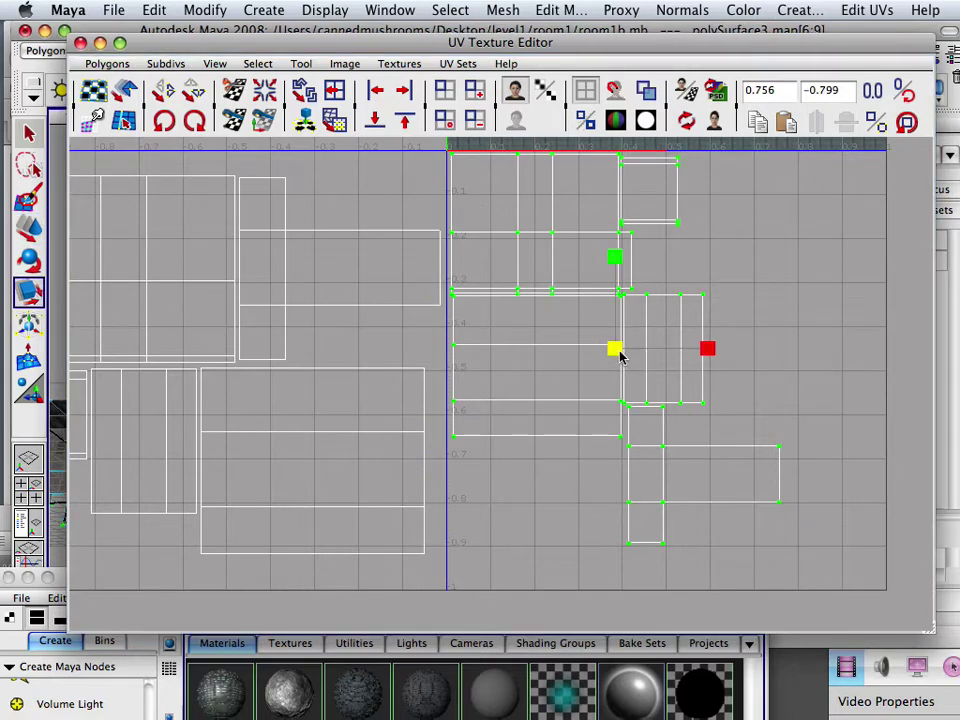
left_click_drag(620, 357, 699, 375)
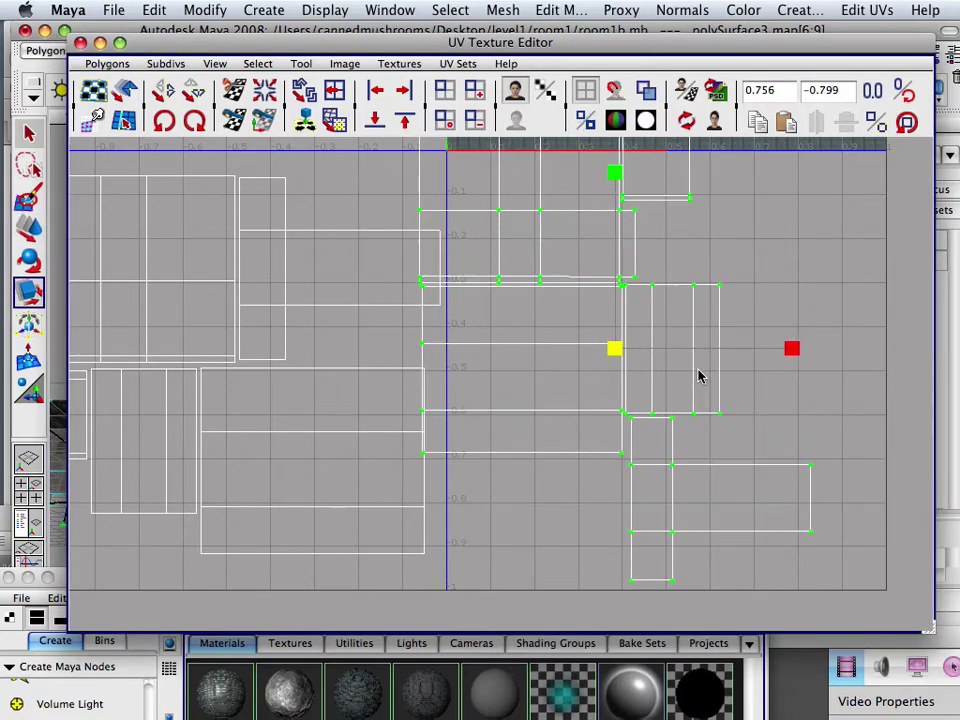
left_click(28, 228)
left_click_drag(624, 357, 648, 388)
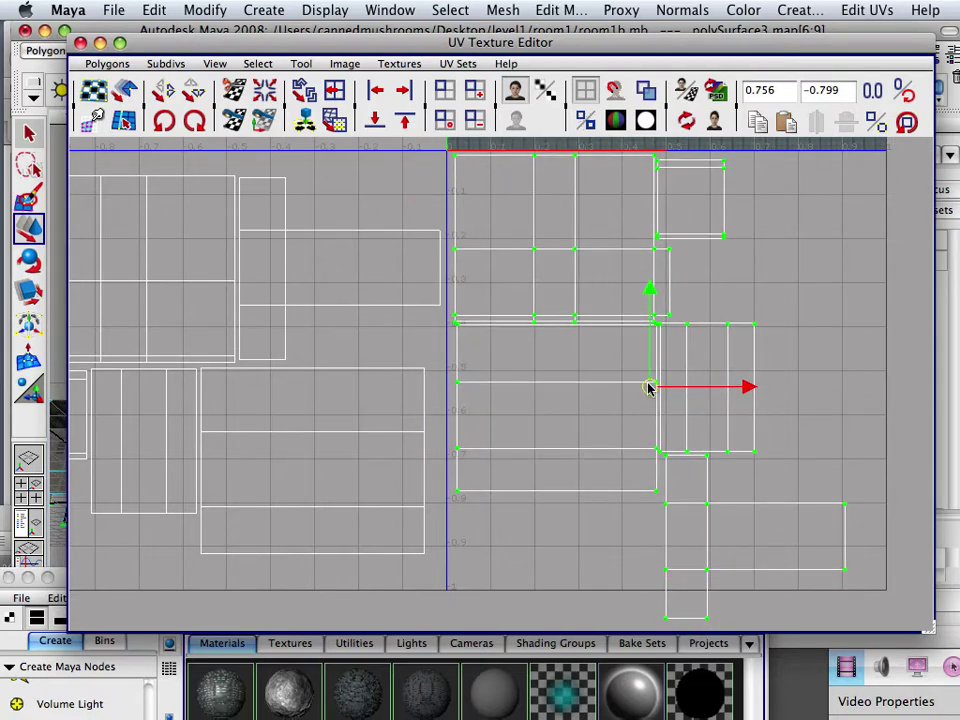
Select the whole three-column shell in the lower-right tile and move it up beyond the small square shell, aligned with the grid shell's top.
left_click(831, 476)
left_click_drag(781, 313, 732, 364)
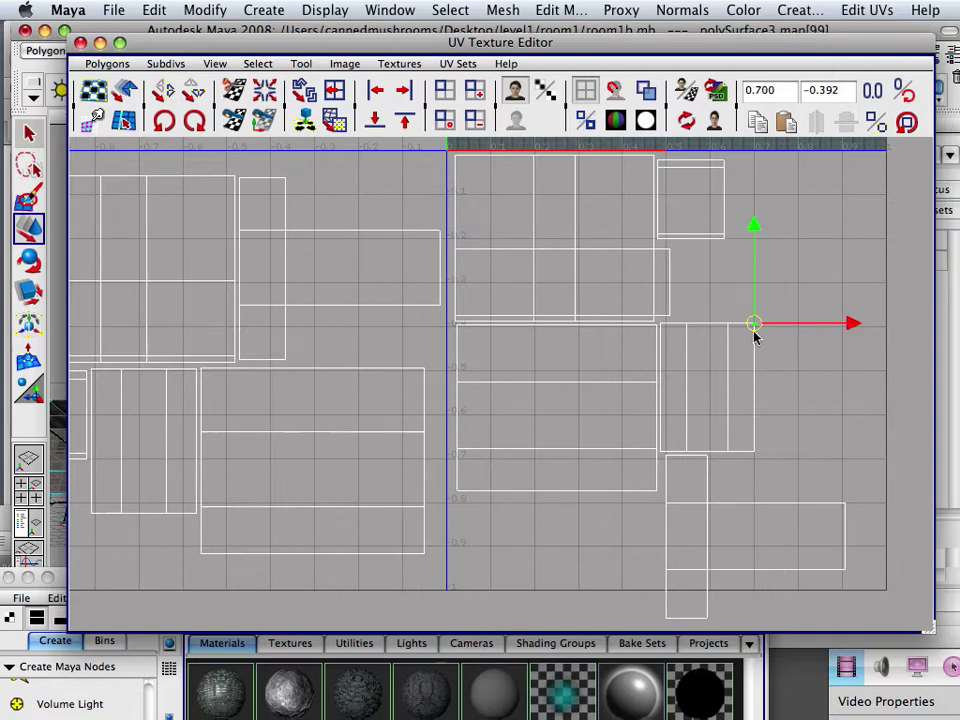
right_click_drag(754, 332, 783, 316, "ctrl")
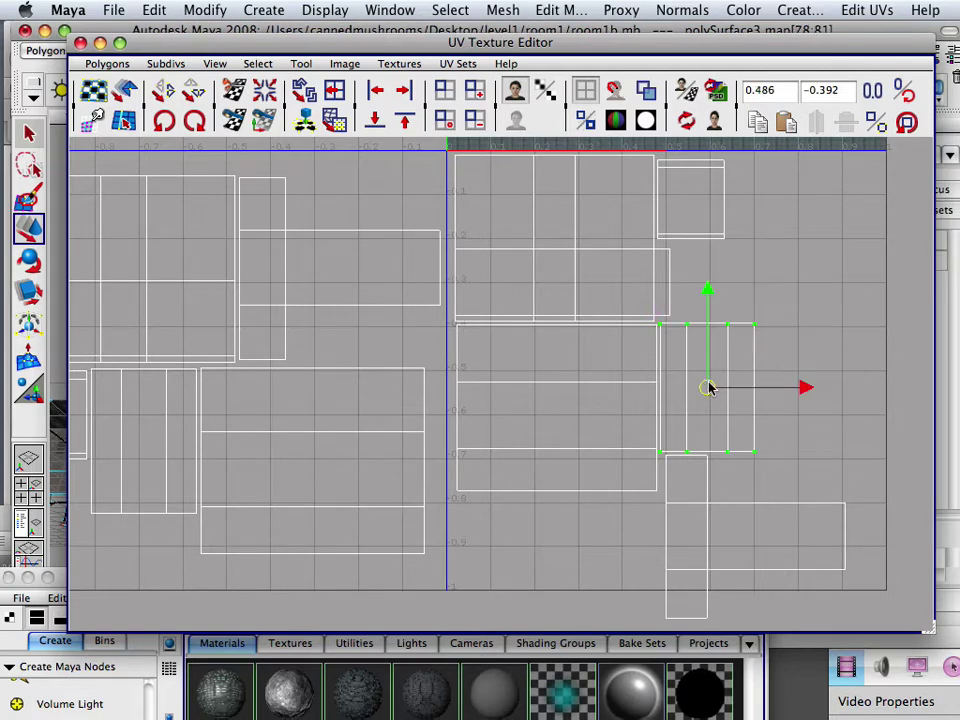
left_click_drag(707, 386, 781, 219)
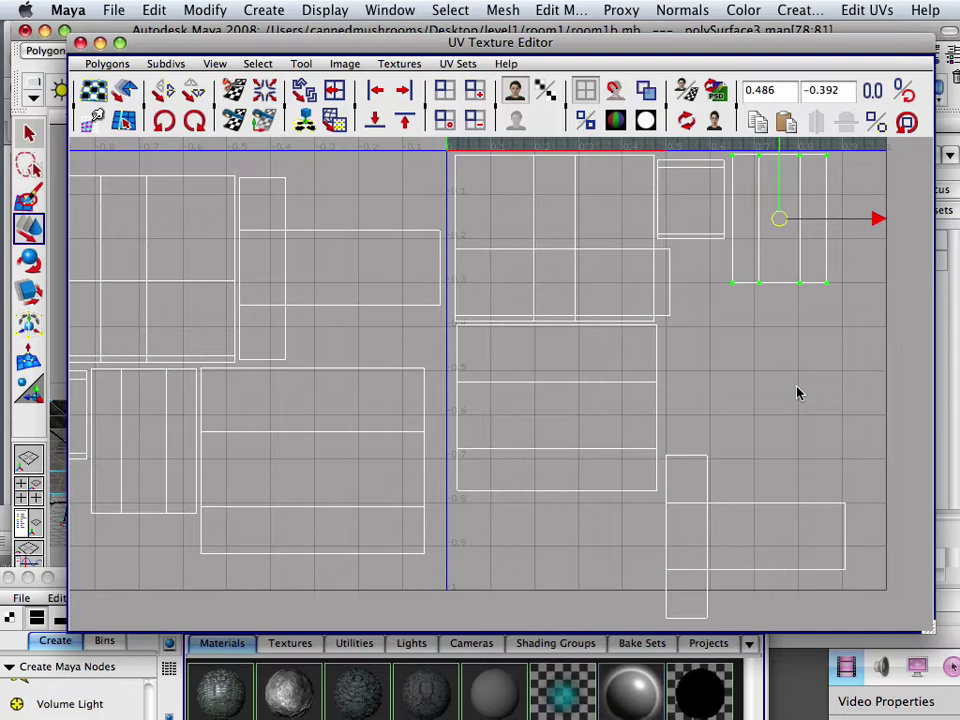
Select the whole sideways T-shaped shell in the lower-right tile and move it up beneath the small square and three-column shells.
left_click_drag(882, 478, 814, 583)
right_click_drag(813, 530, 852, 510, "ctrl")
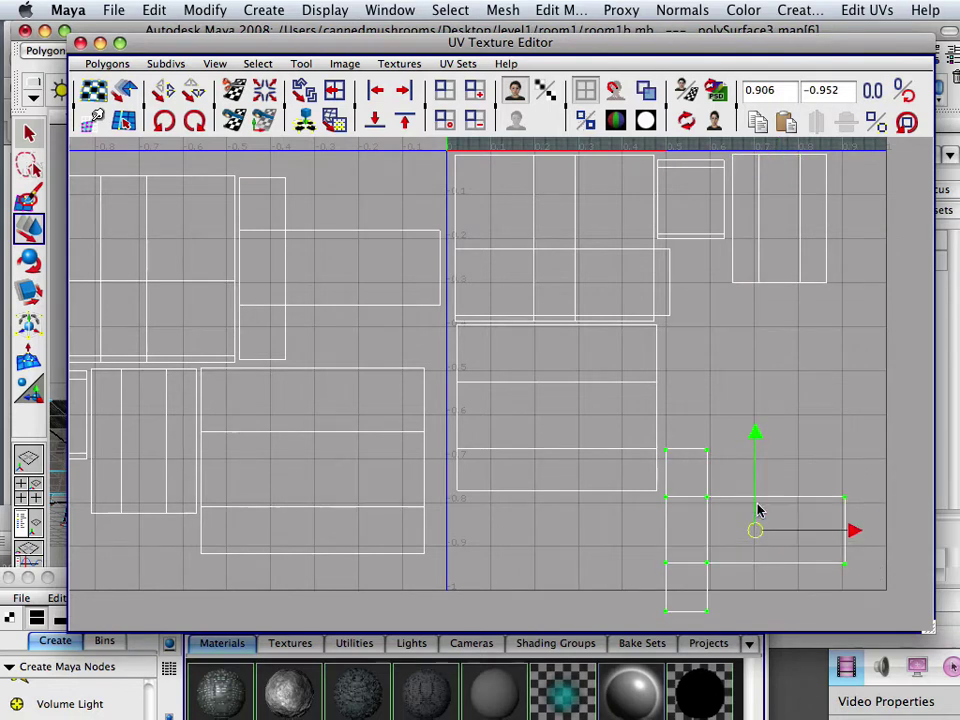
left_click_drag(756, 535, 766, 332)
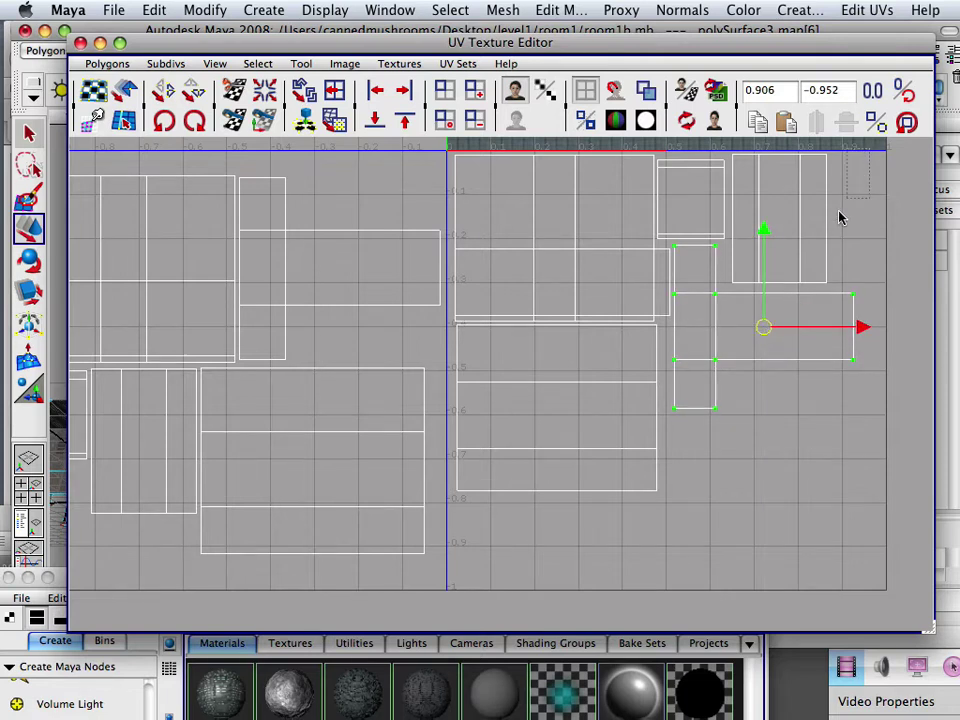
Scale up all the shells in the lower-right UV tile together and reposition them to span the tile's width.
left_click_drag(839, 212, 446, 534)
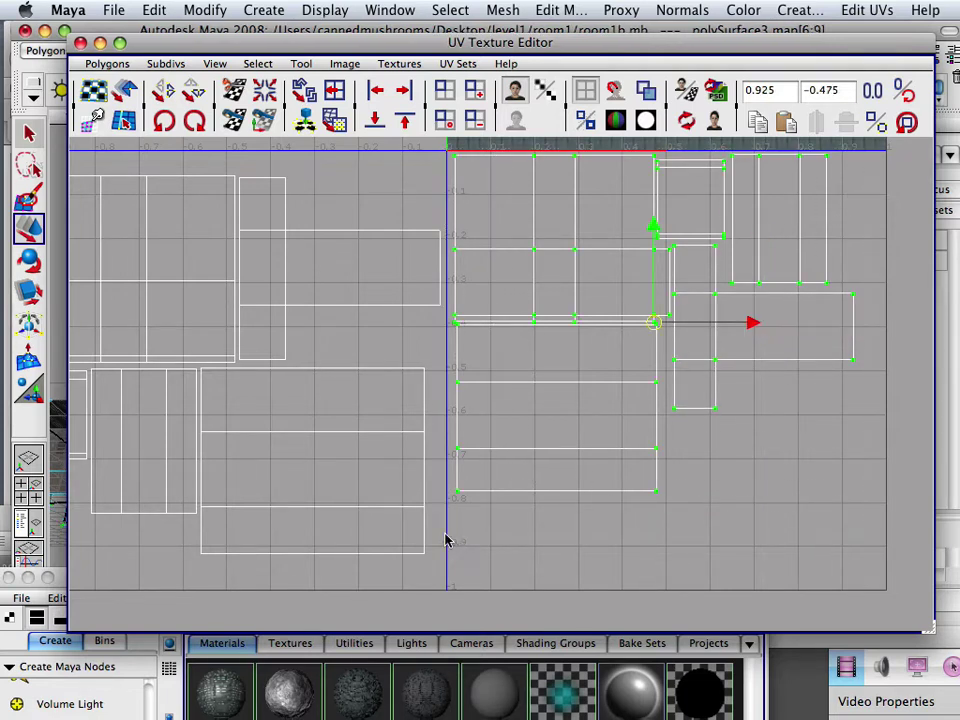
key("r")
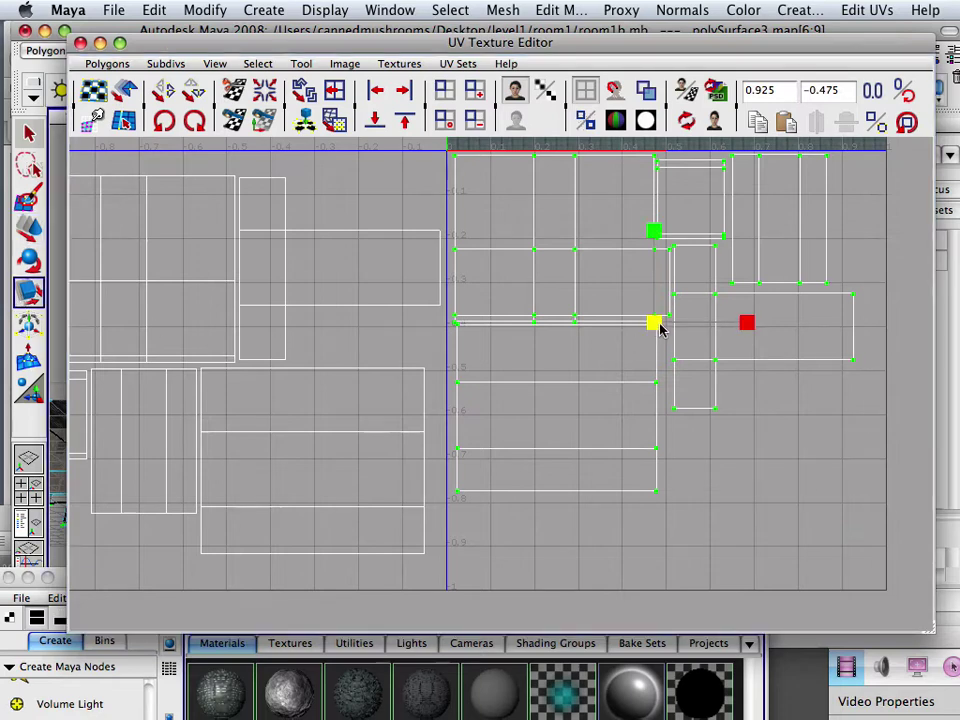
left_click_drag(660, 330, 701, 343)
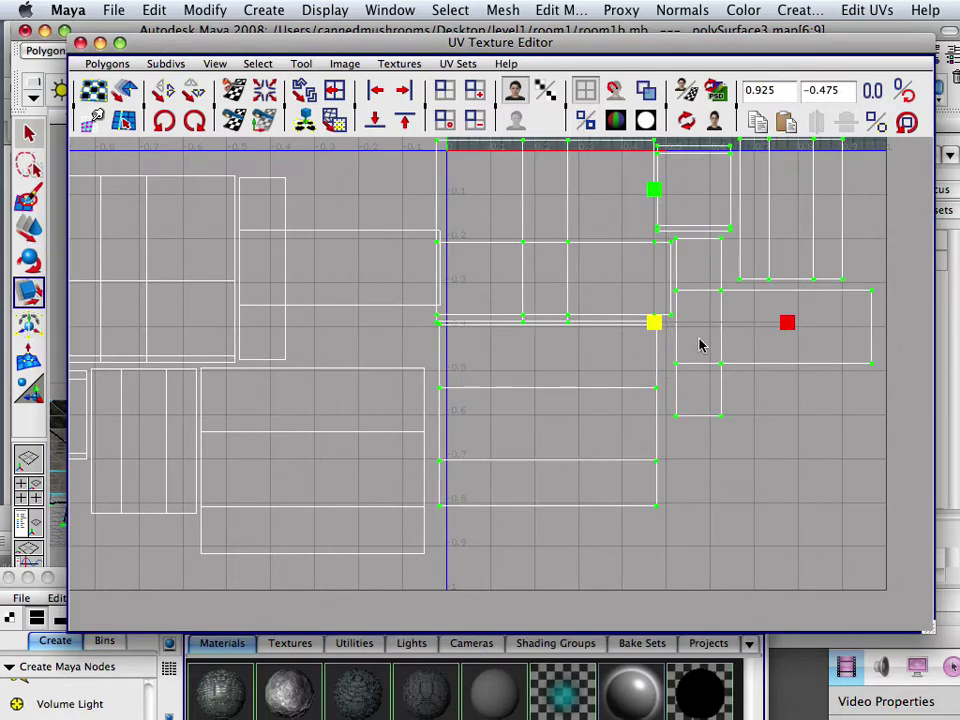
left_click(22, 222)
left_click_drag(656, 326, 668, 353)
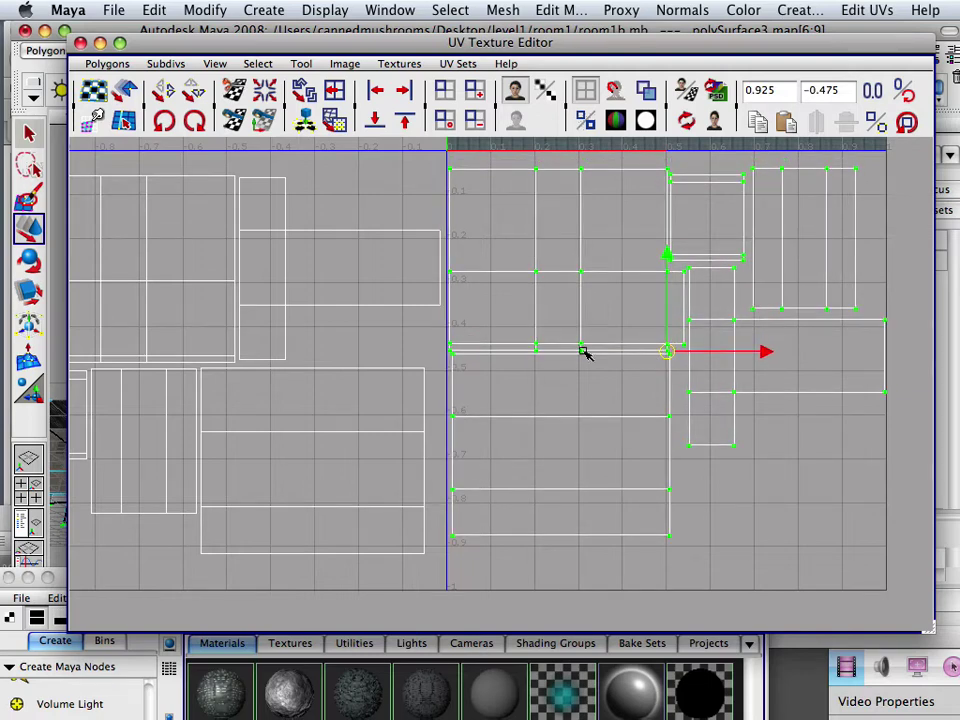
left_click(30, 291)
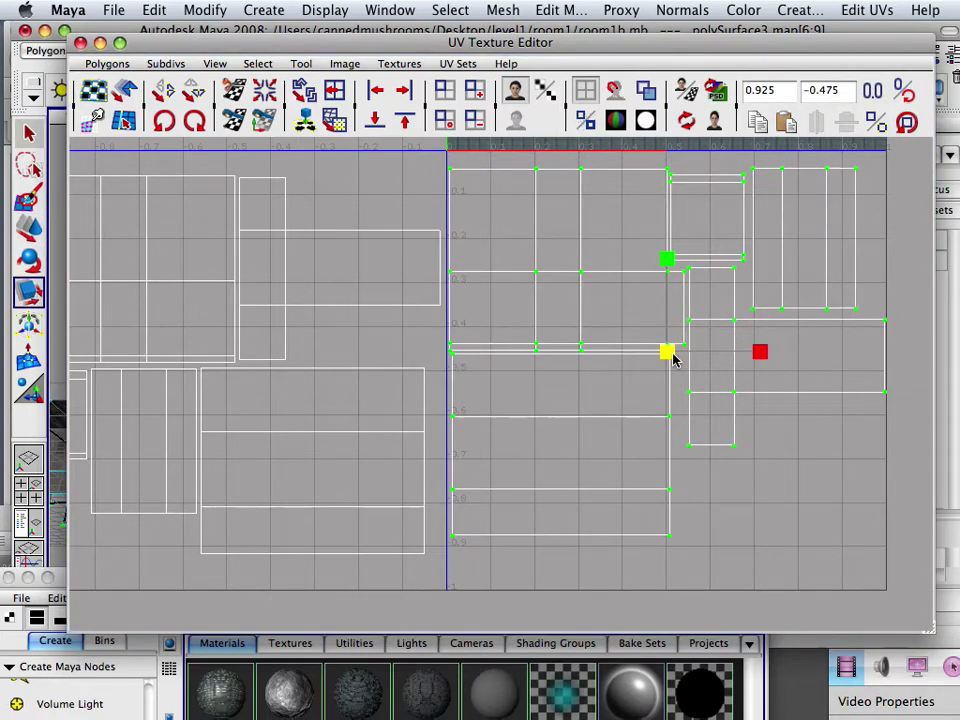
left_click_drag(671, 356, 666, 358)
left_click(660, 453)
Stretch all the upper-left tile's shells horizontally to the tile's full width and shift them slightly to fit inside it.
middle_click_drag(446, 288, 538, 442, "alt")
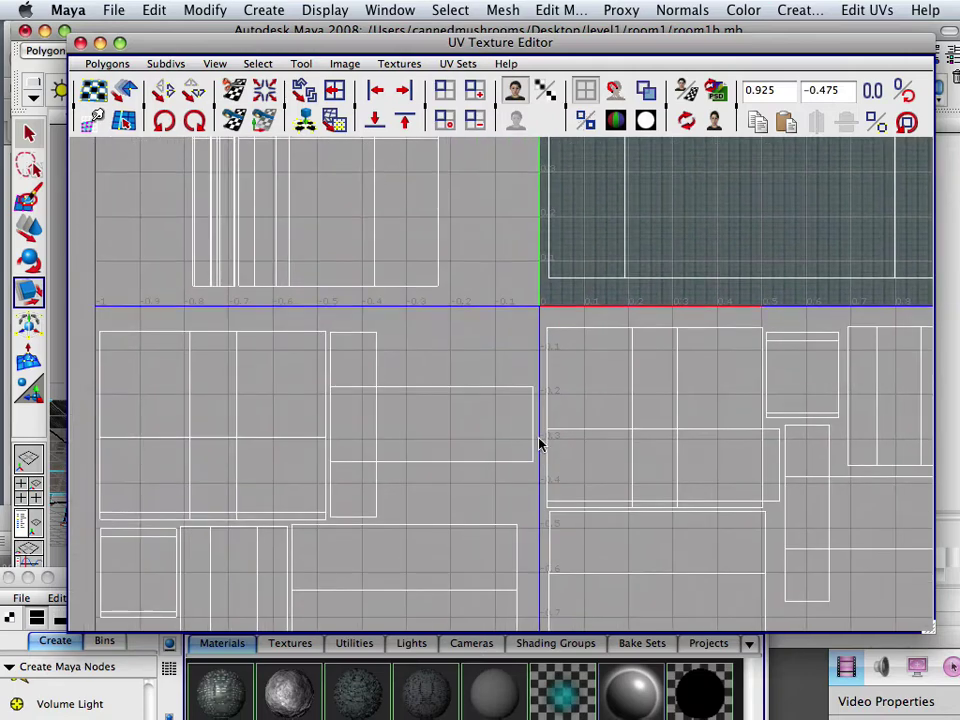
right_click_drag(538, 442, 428, 294, "alt")
middle_click_drag(428, 294, 441, 399, "alt")
scroll(441, 392, "up", 3)
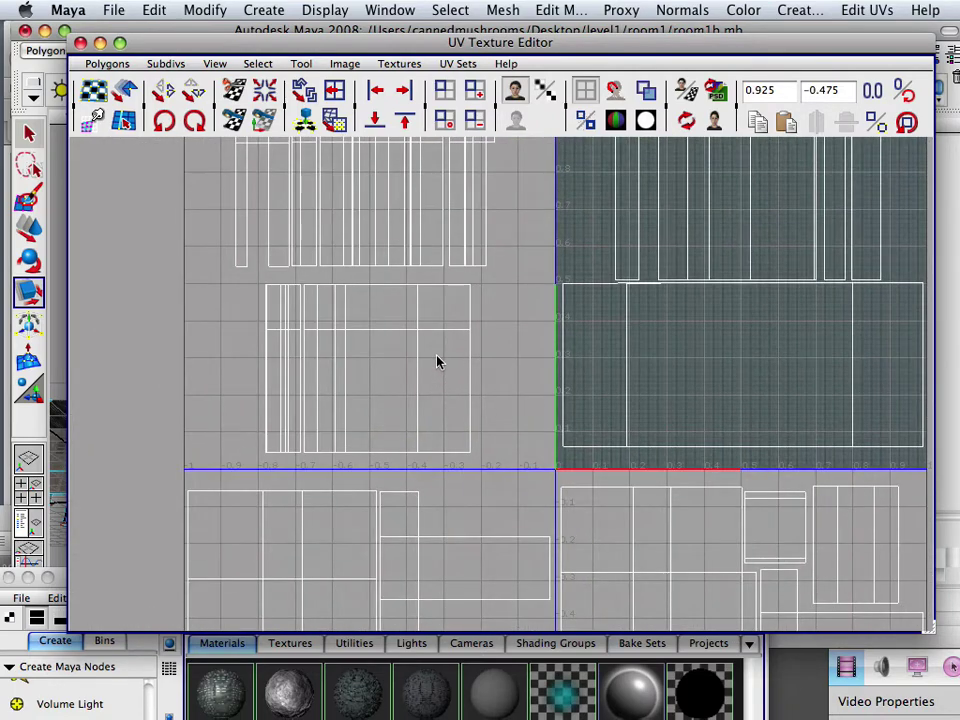
middle_click_drag(436, 349, 447, 391, "alt")
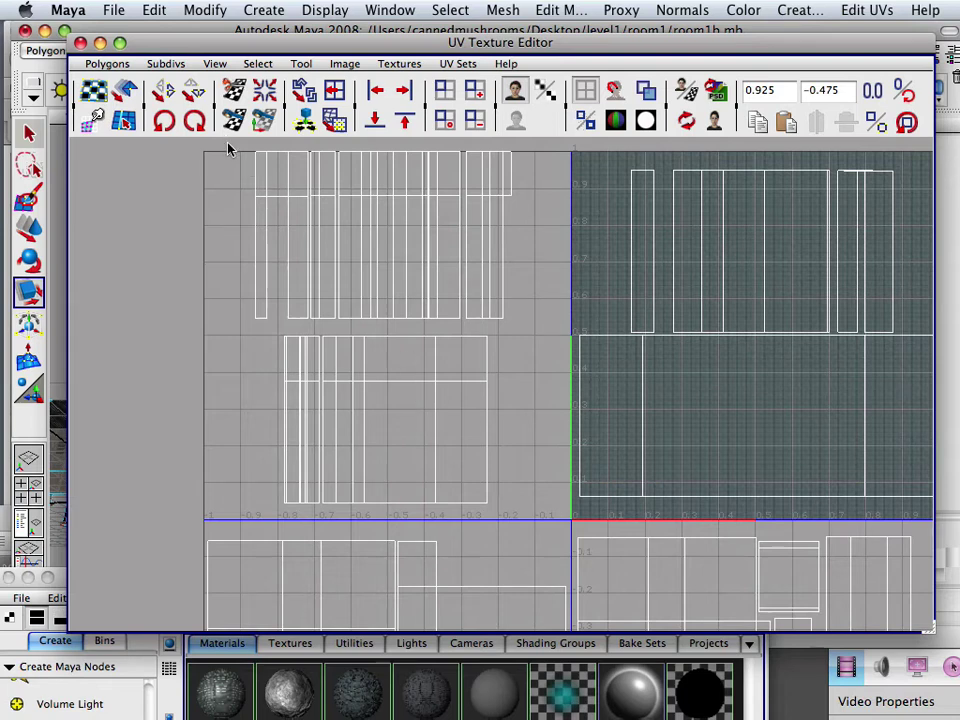
left_click_drag(532, 517, 532, 517)
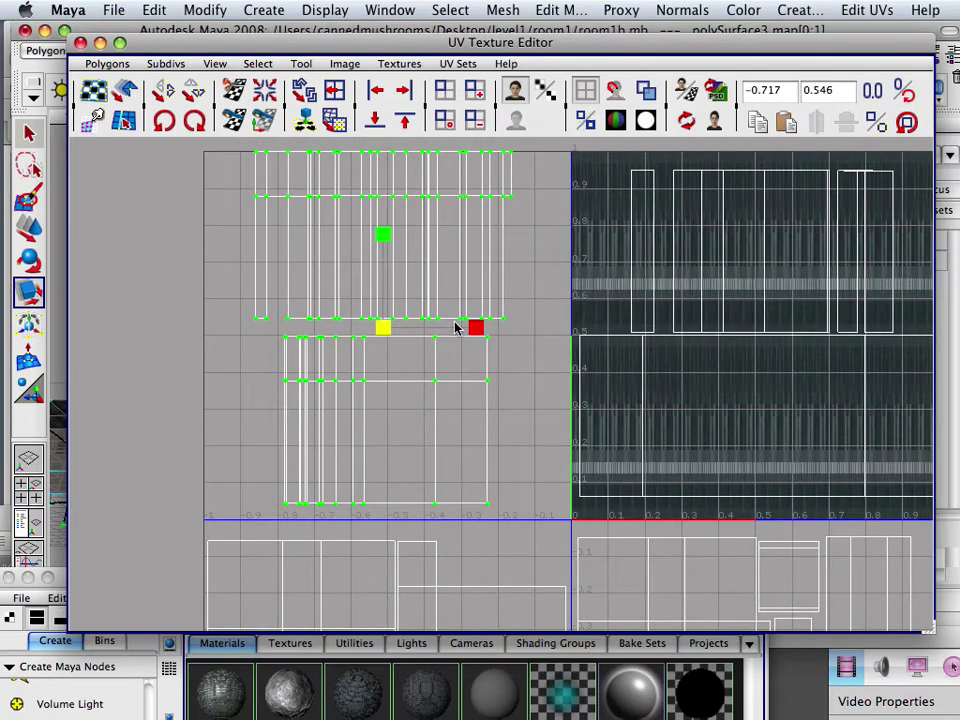
left_click_drag(476, 331, 516, 334)
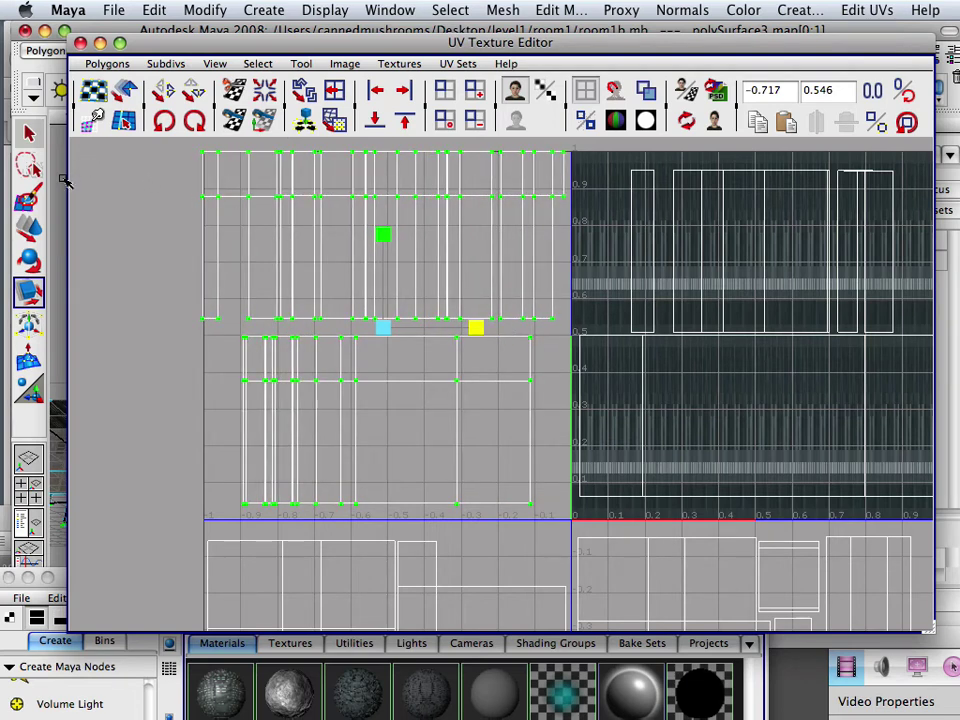
left_click(33, 229)
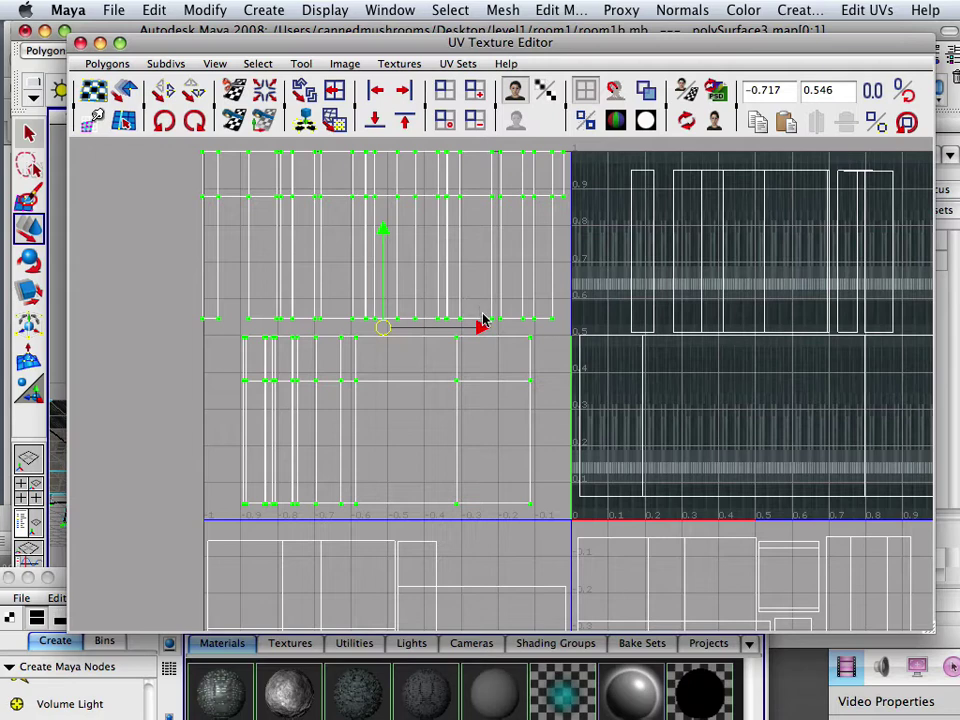
left_click_drag(481, 328, 485, 326)
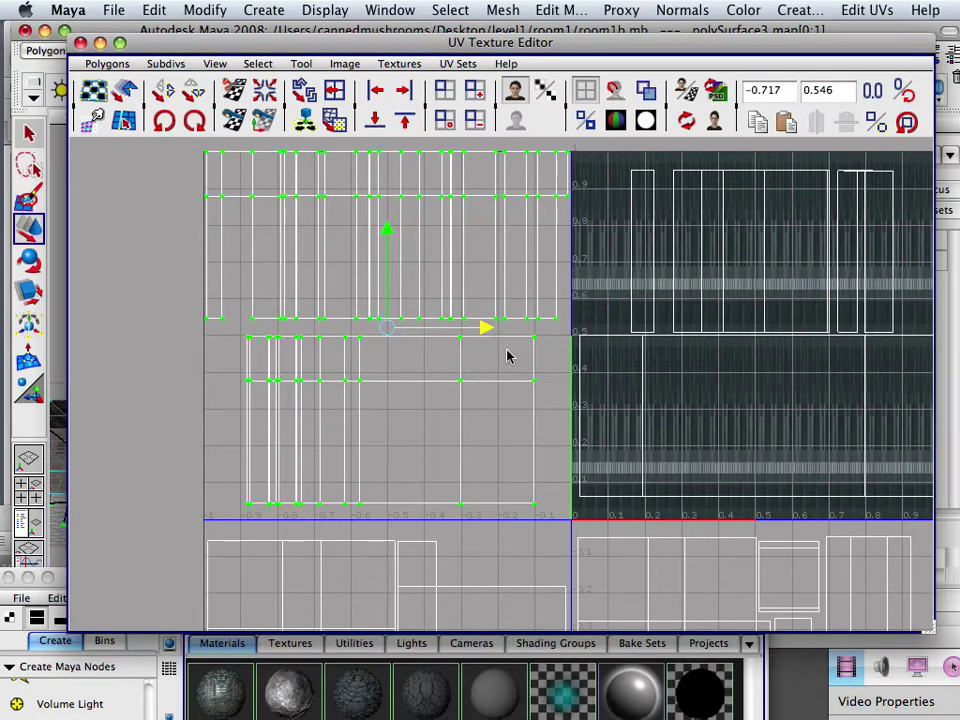
left_click(500, 309)
Select all the shells in the upper-right tile, center them horizontally, and widen them slightly to reach the tile's side edges.
middle_click_drag(613, 261, 466, 307, "alt")
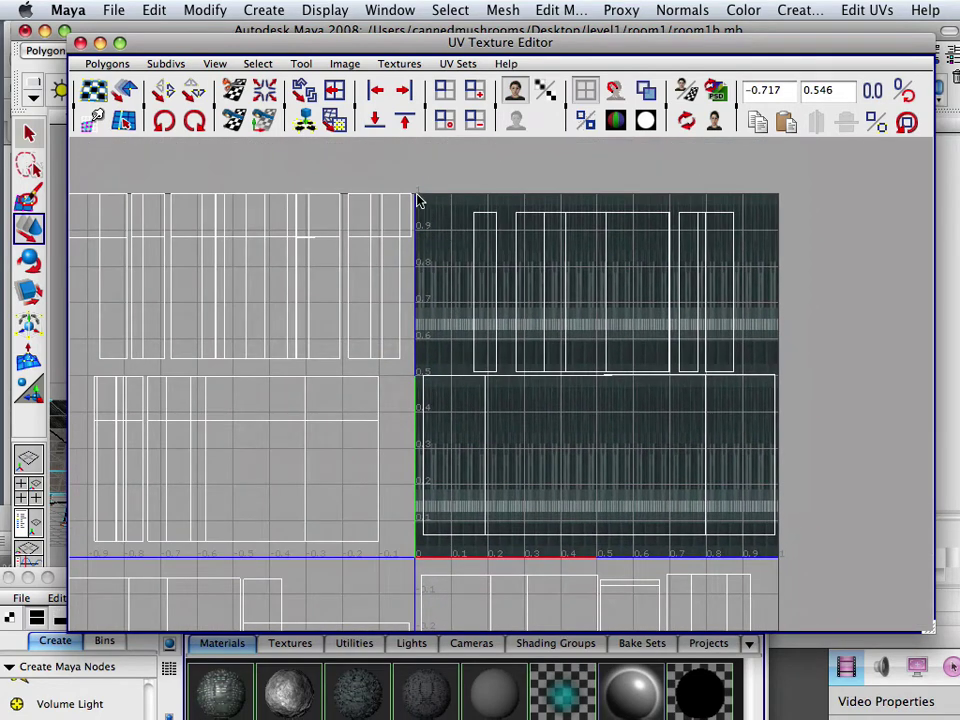
left_click_drag(418, 205, 805, 563)
left_click_drag(697, 377, 694, 375)
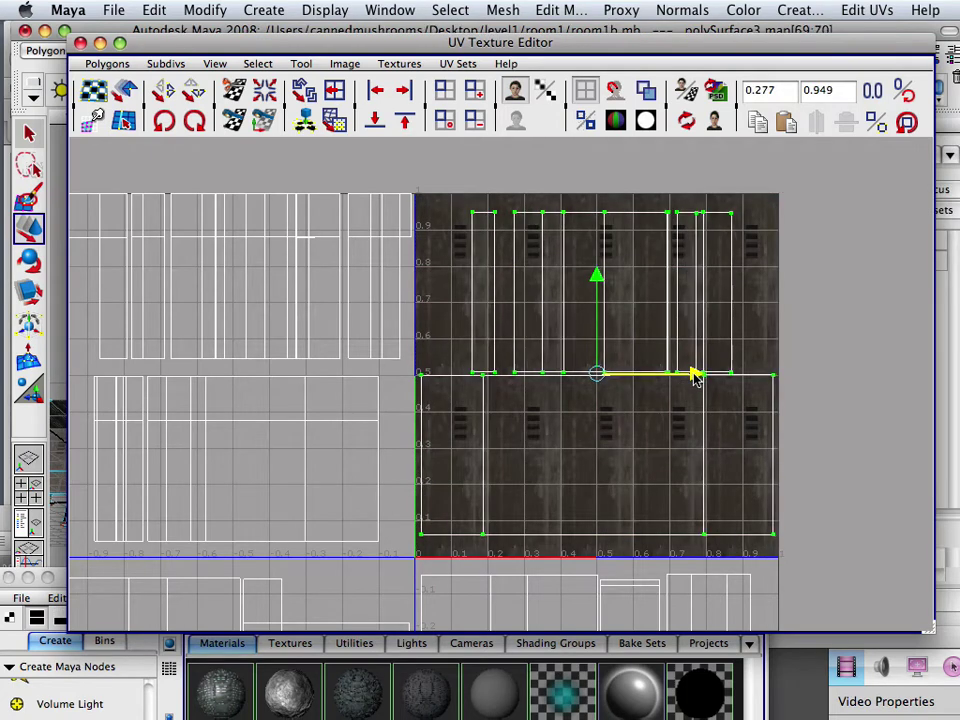
left_click(27, 291)
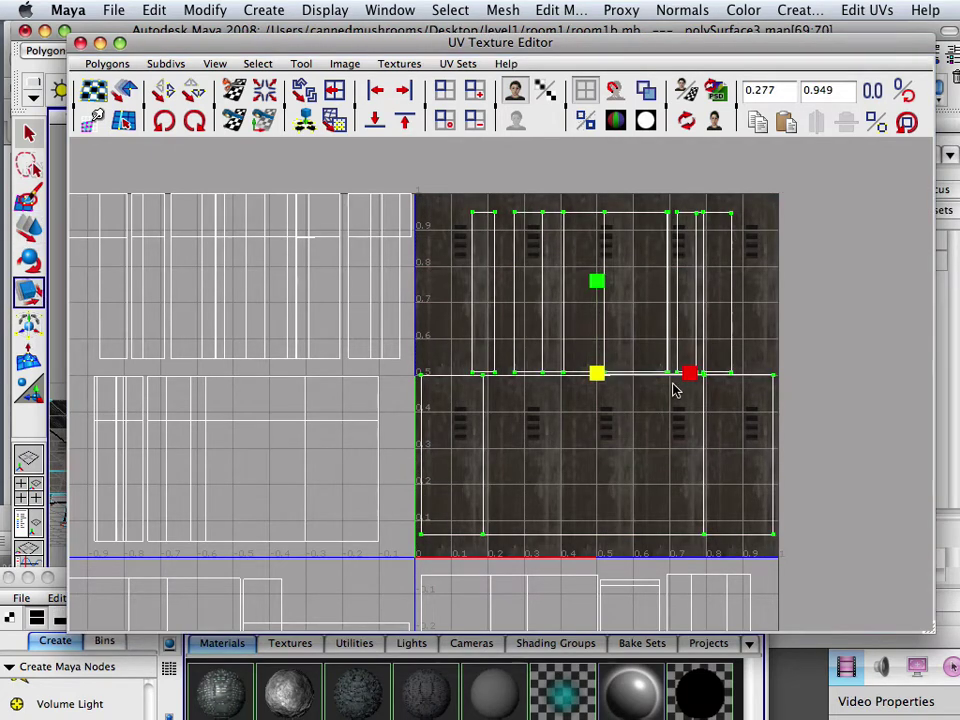
left_click_drag(688, 376, 691, 376)
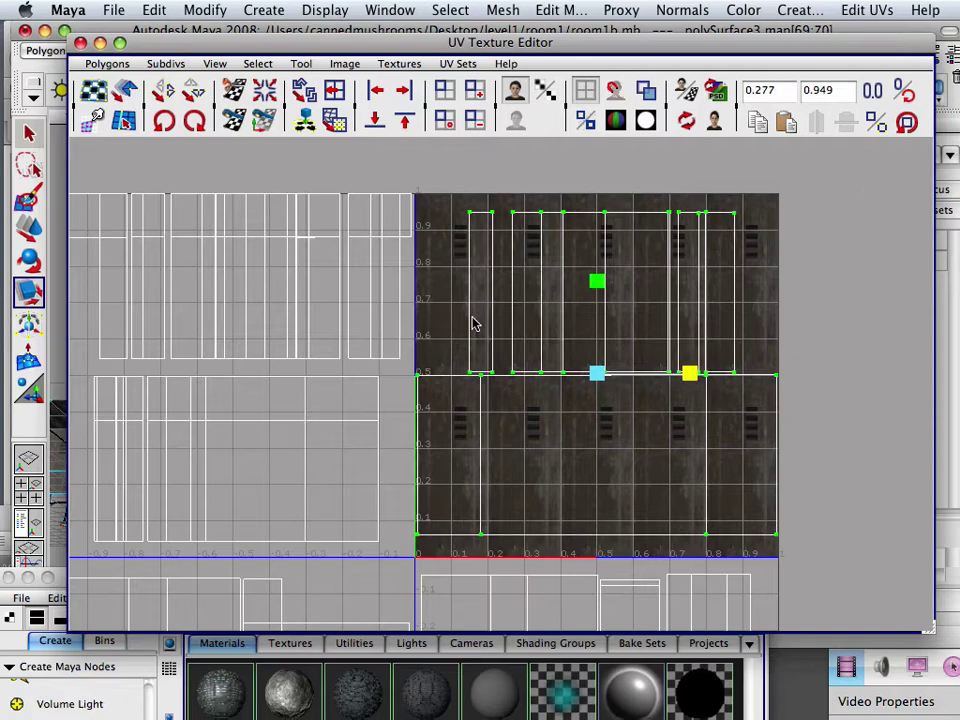
left_click(317, 259)
Select all the shells in the upper-left tile and nudge them down slightly to clear the tile's top edge.
middle_click_drag(317, 259, 465, 234, "alt")
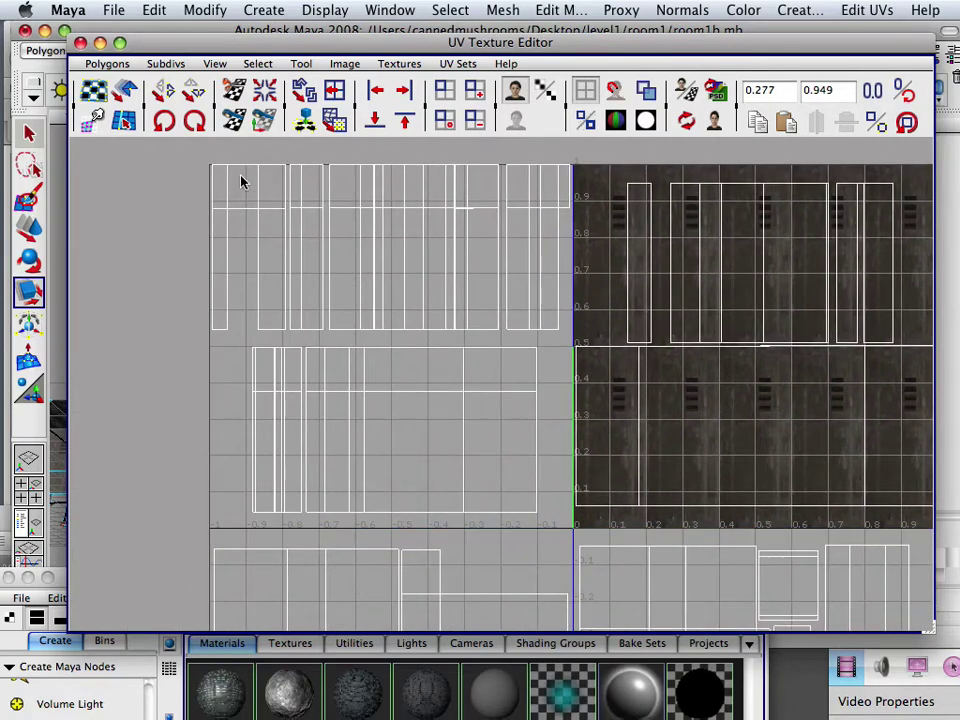
left_click_drag(198, 155, 574, 527)
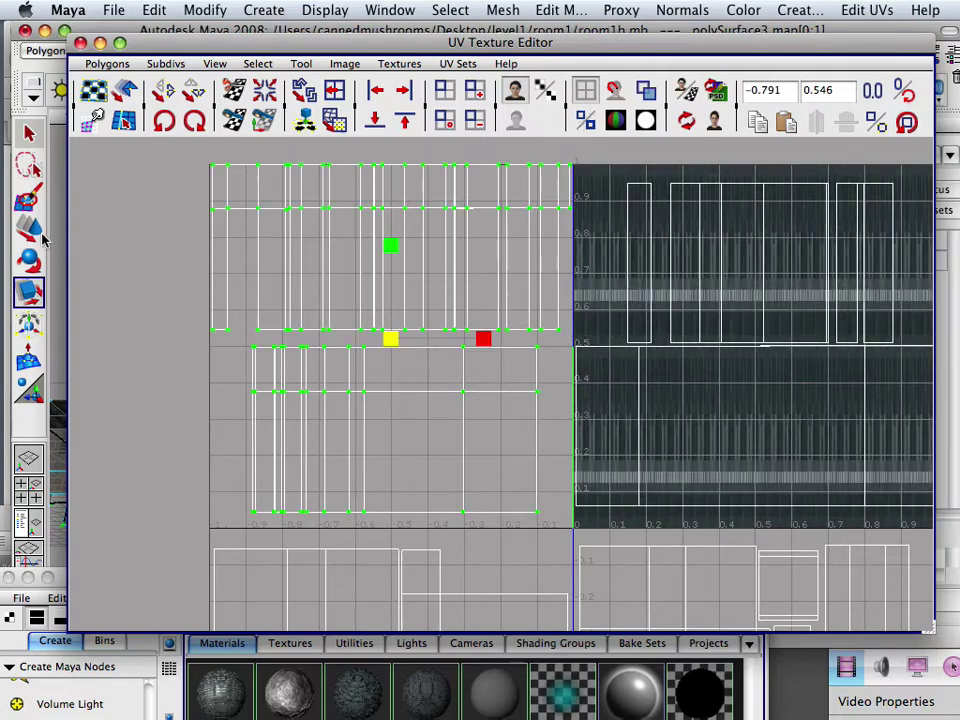
key("w")
left_click(391, 244)
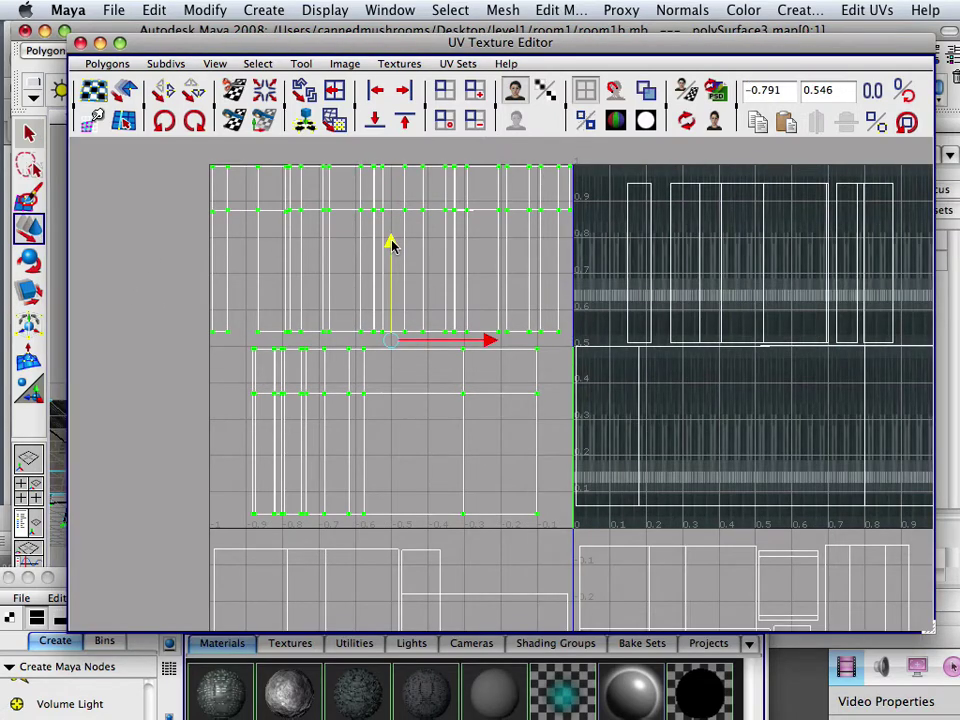
left_click(229, 149)
Examine the packed layout of all four UV tiles and inspect the room model in the perspective view.
middle_click_drag(494, 412, 396, 219, "alt")
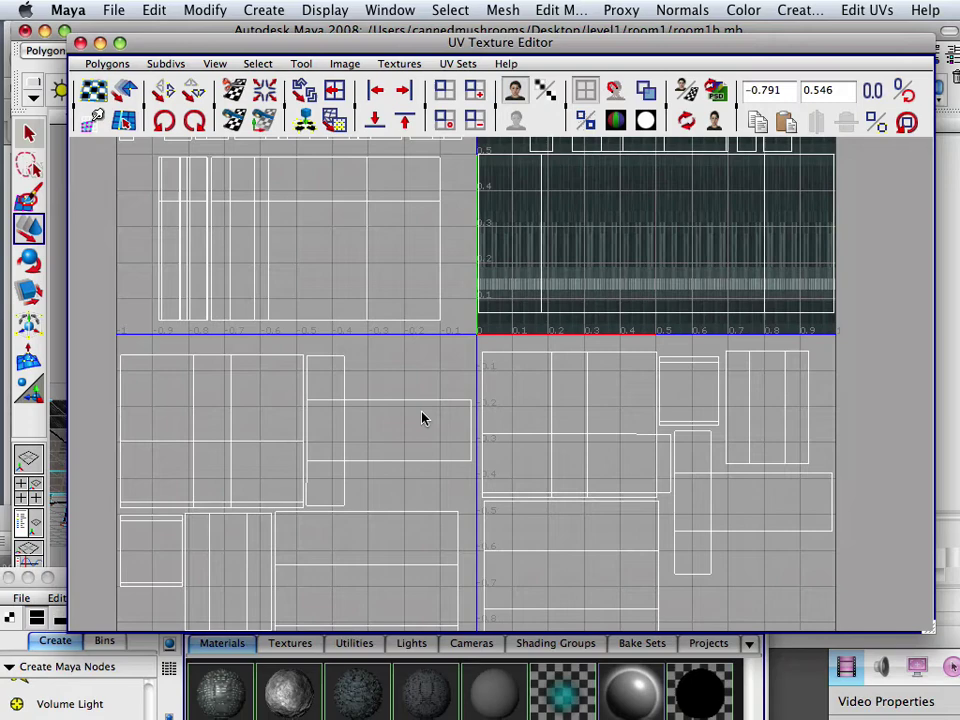
right_click_drag(422, 413, 398, 300, "alt")
middle_click_drag(398, 300, 375, 414, "alt")
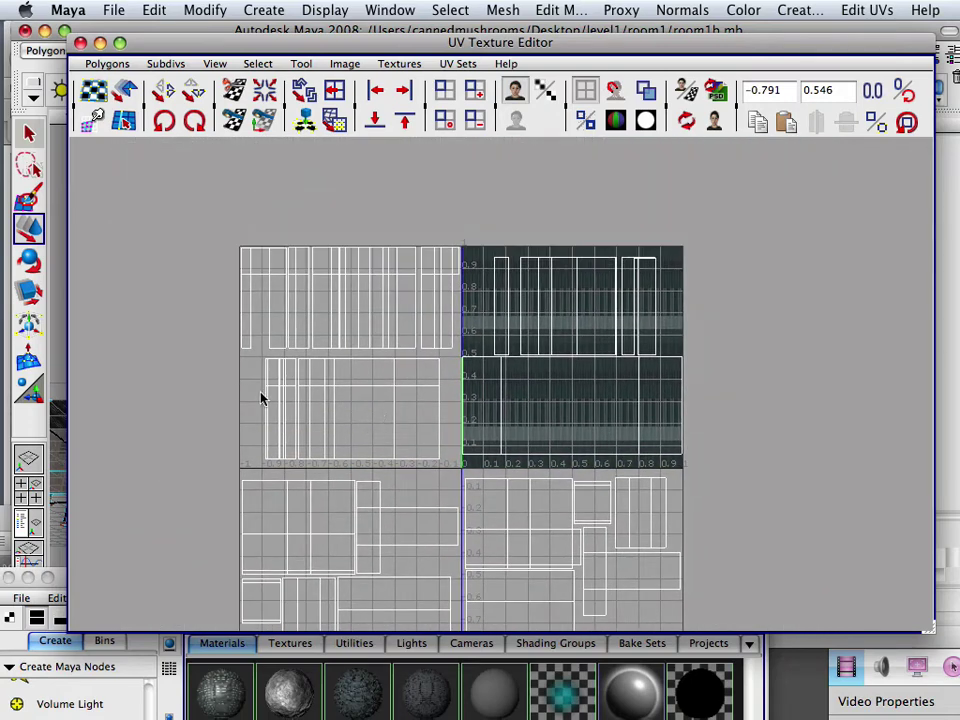
right_click_drag(260, 398, 579, 426, "alt")
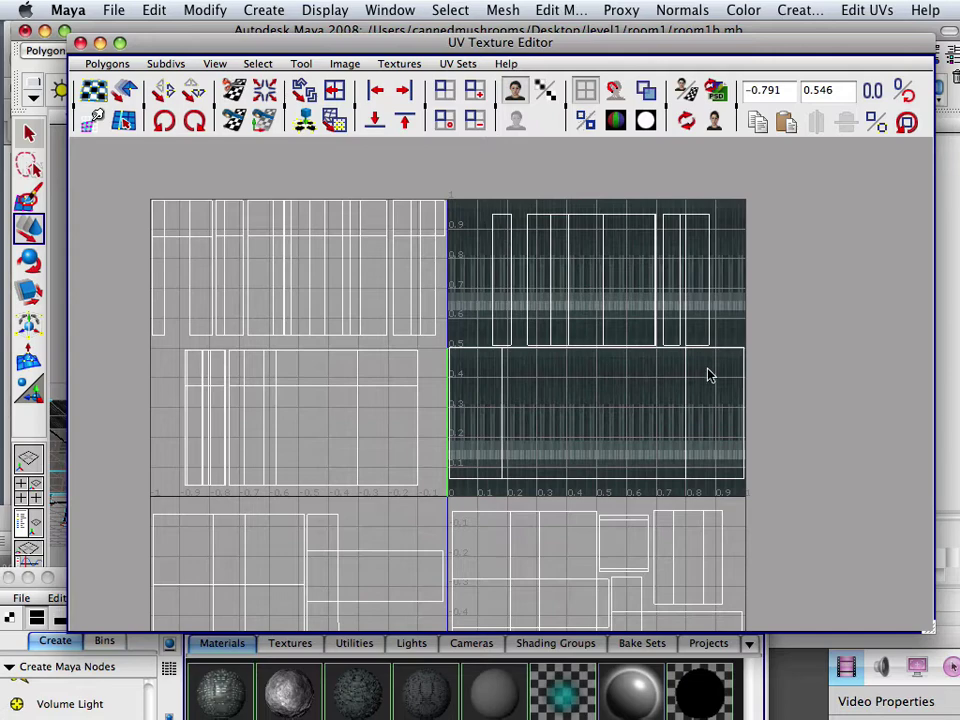
right_click_drag(432, 384, 397, 349, "alt")
right_click_drag(461, 440, 424, 422, "alt")
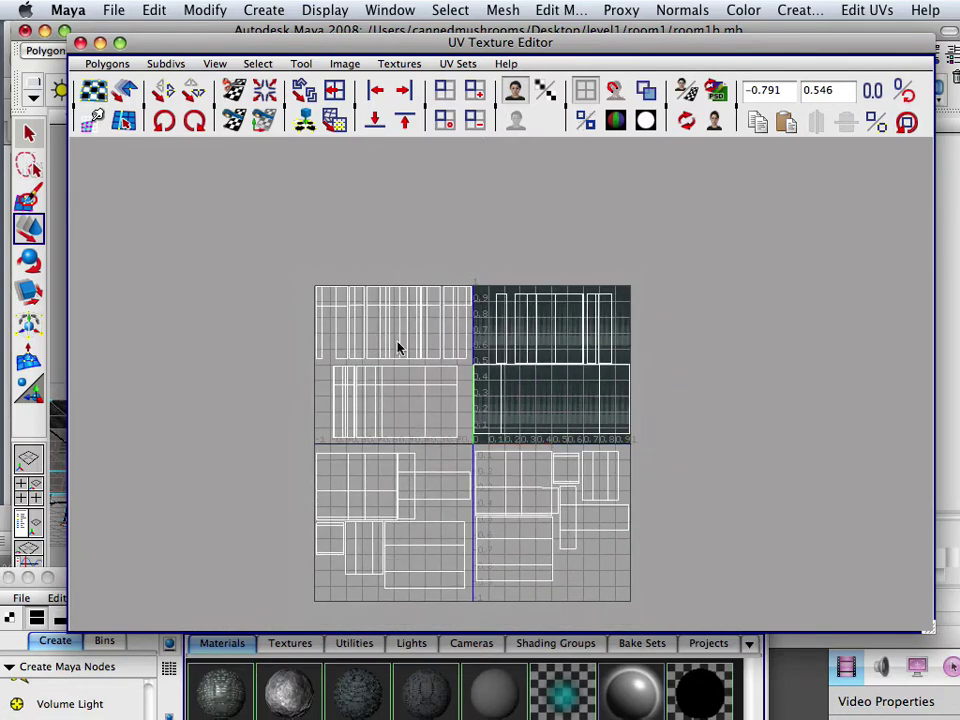
middle_click_drag(399, 343, 351, 271, "alt")
left_click_drag(322, 58, 649, 165)
left_click_drag(290, 385, 208, 176, "alt")
left_click_drag(268, 423, 326, 351, "alt")
right_click_drag(326, 351, 297, 376, "alt")
left_click_drag(296, 376, 237, 428, "alt")
Graph the input and output connections of the wall1 material in Hypershade and select its wall_08_1 file texture.
left_click_drag(505, 153, 555, 540)
left_click_drag(303, 587, 333, 246)
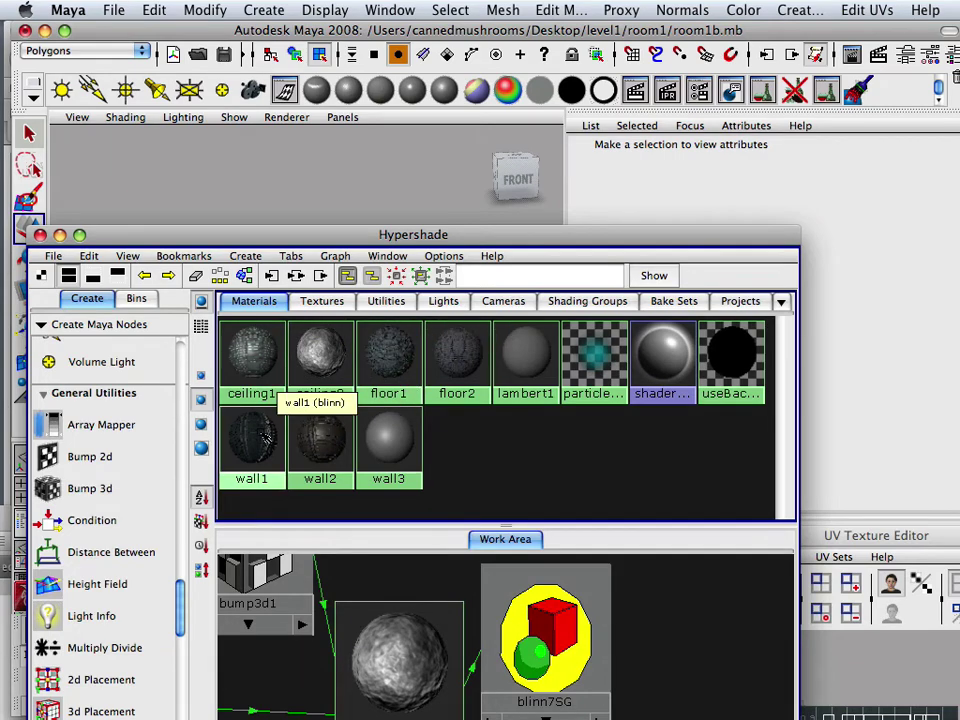
left_click(251, 445)
left_click_drag(368, 232, 551, 66)
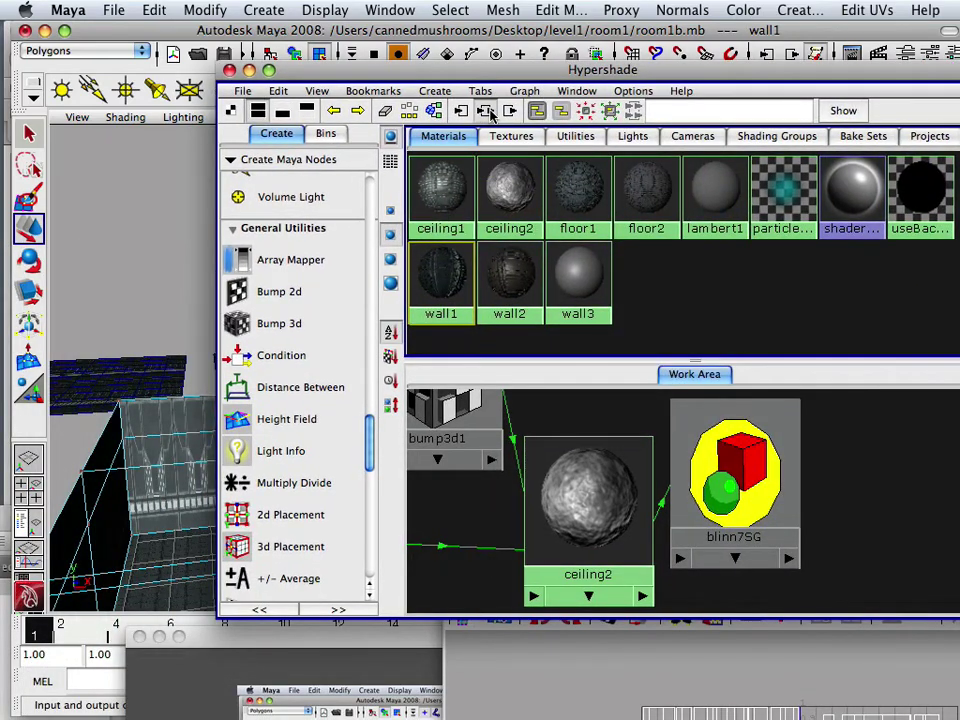
left_click(484, 110)
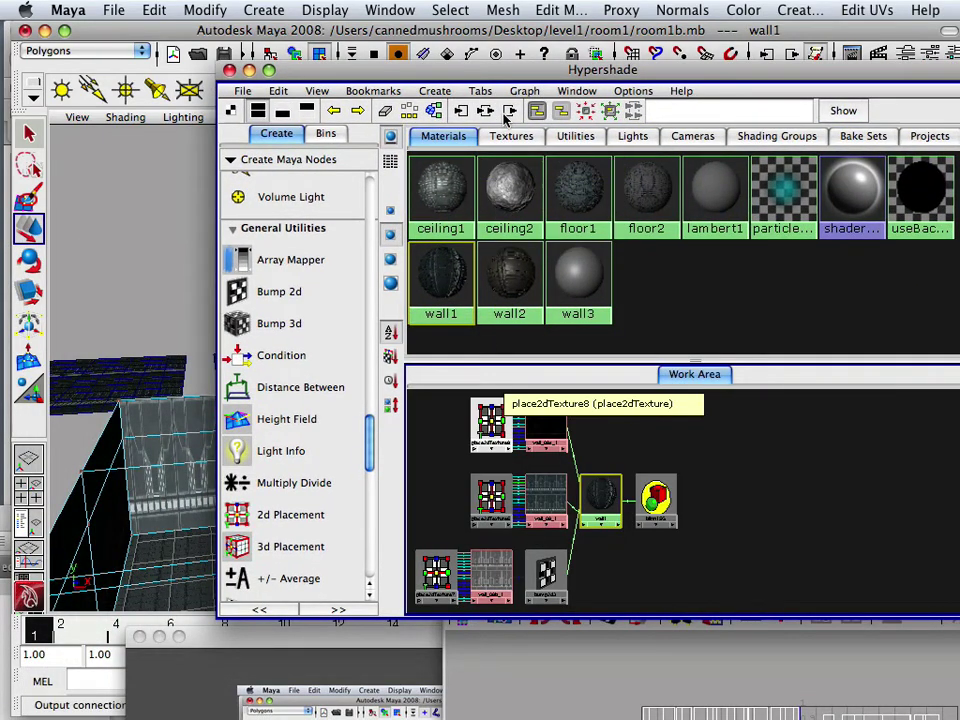
scroll(549, 480, "up", 5)
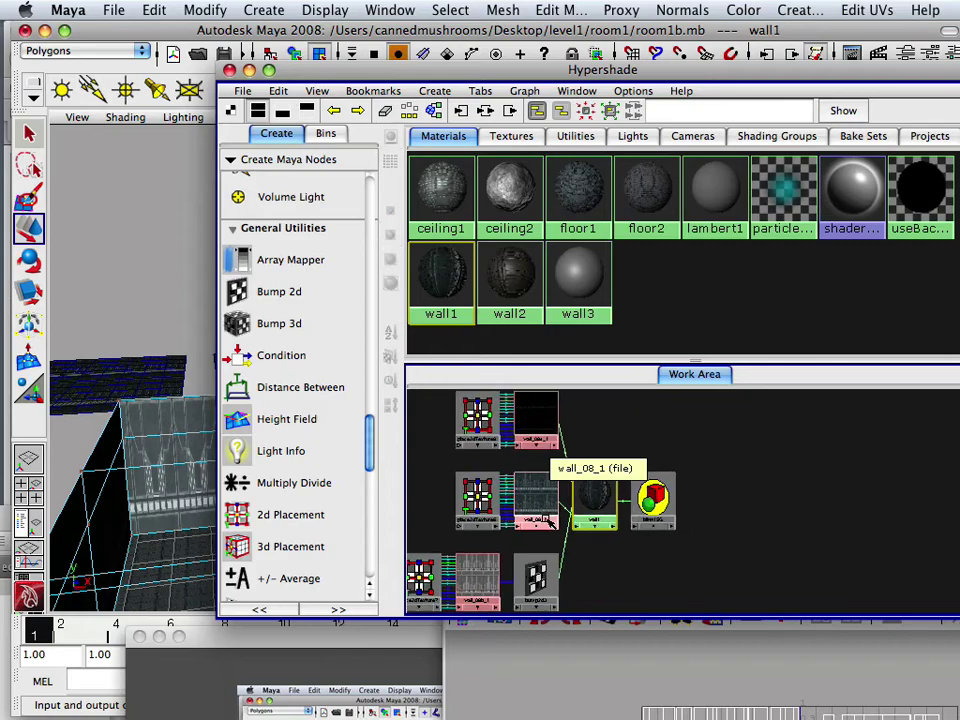
left_click(511, 498)
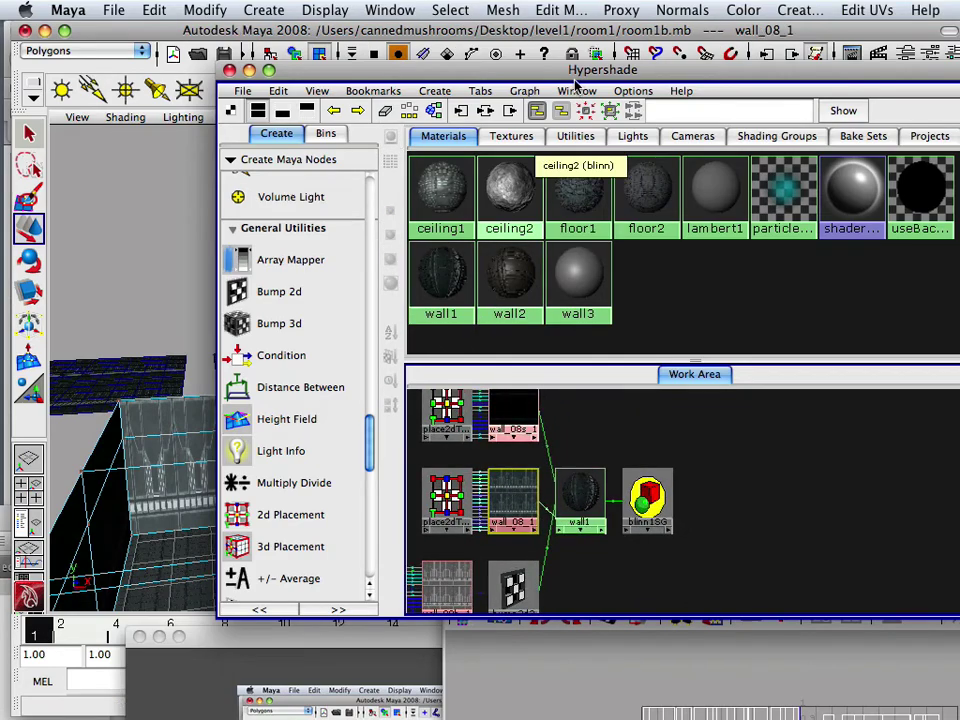
Uncover the placement attributes of the wall_08_1 texture and set its U repeat to 10.
left_click_drag(573, 74, 272, 532)
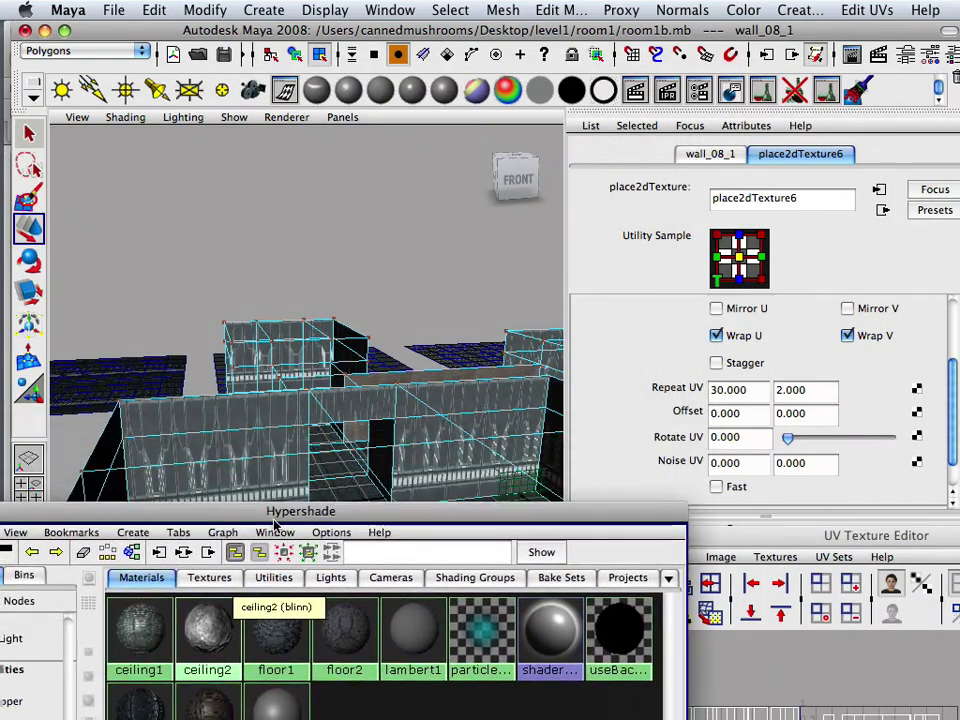
left_click_drag(756, 390, 705, 391)
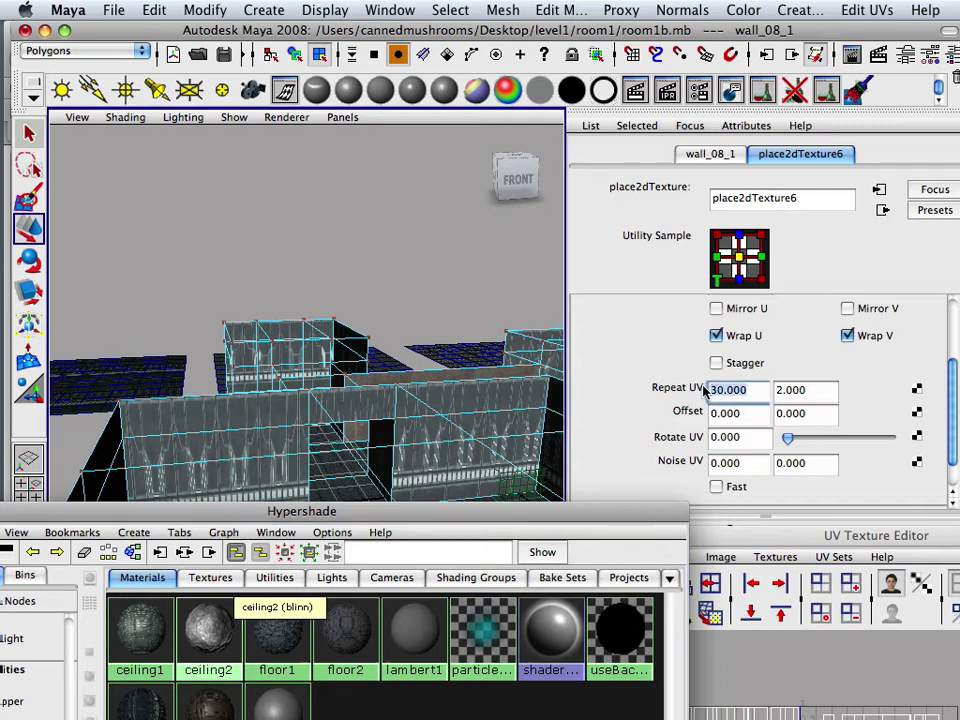
type("10")
key("Return")
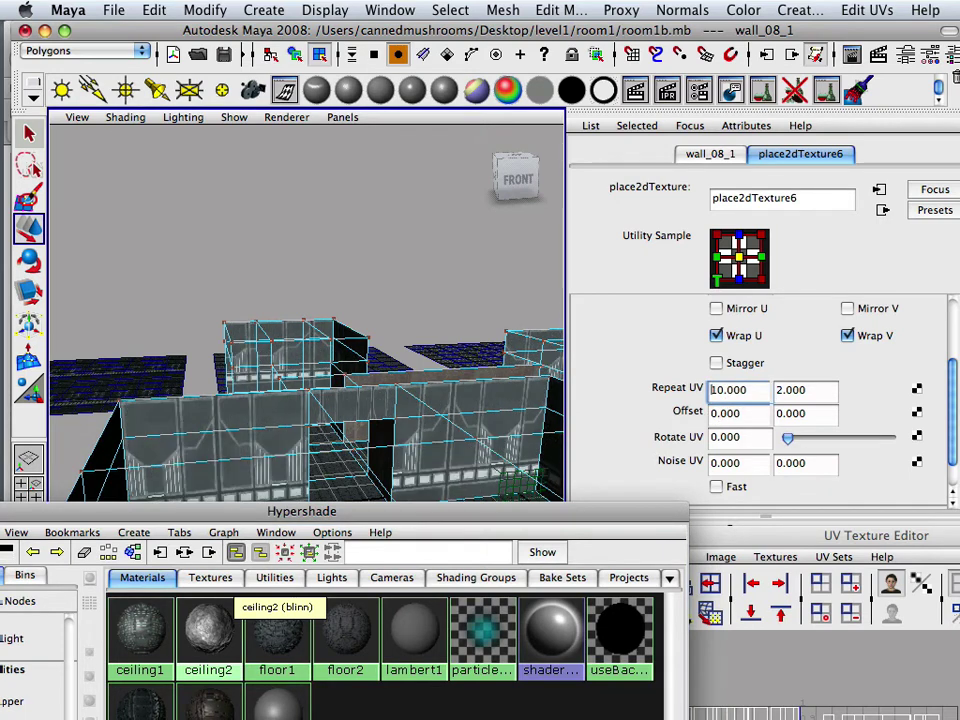
Try a U repeat of 5 on the wall_08_1 texture's placement node.
left_click_drag(817, 393, 703, 396)
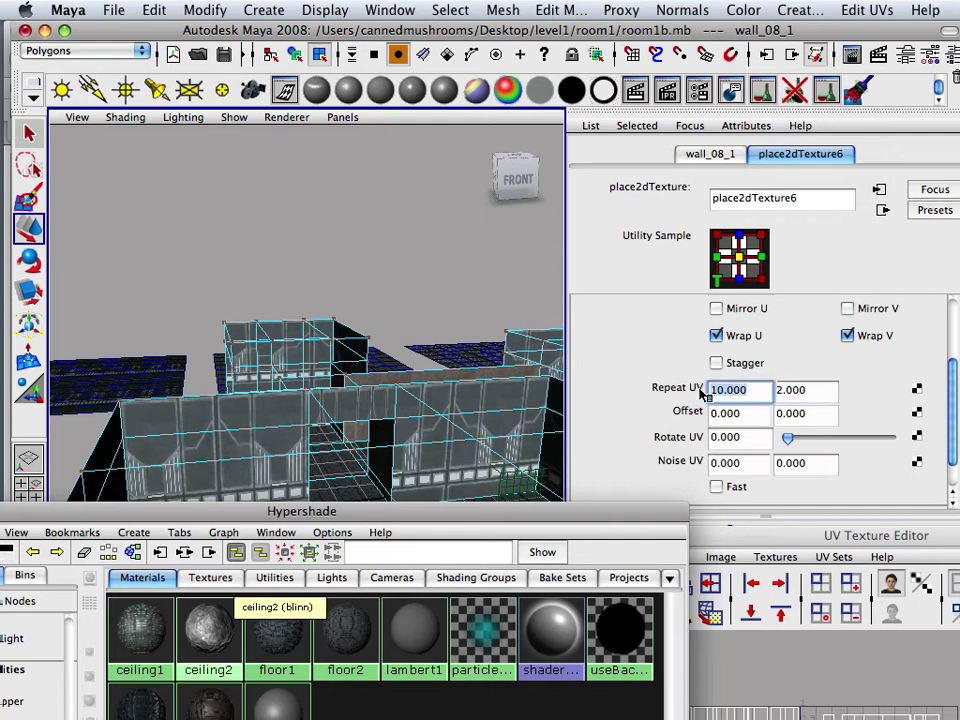
type("5")
key("Return")
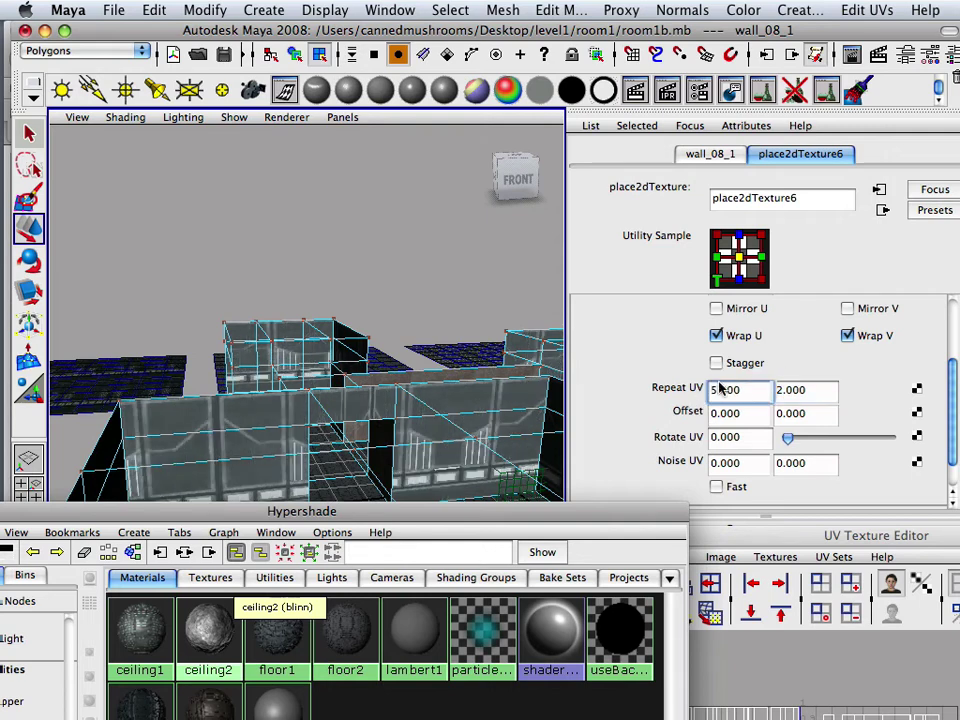
Set the wall_08_1 texture's U repeat back to 10 and inspect the wall pattern up close in the perspective view.
scroll(722, 390, "up", 1)
left_click_drag(751, 401, 711, 399)
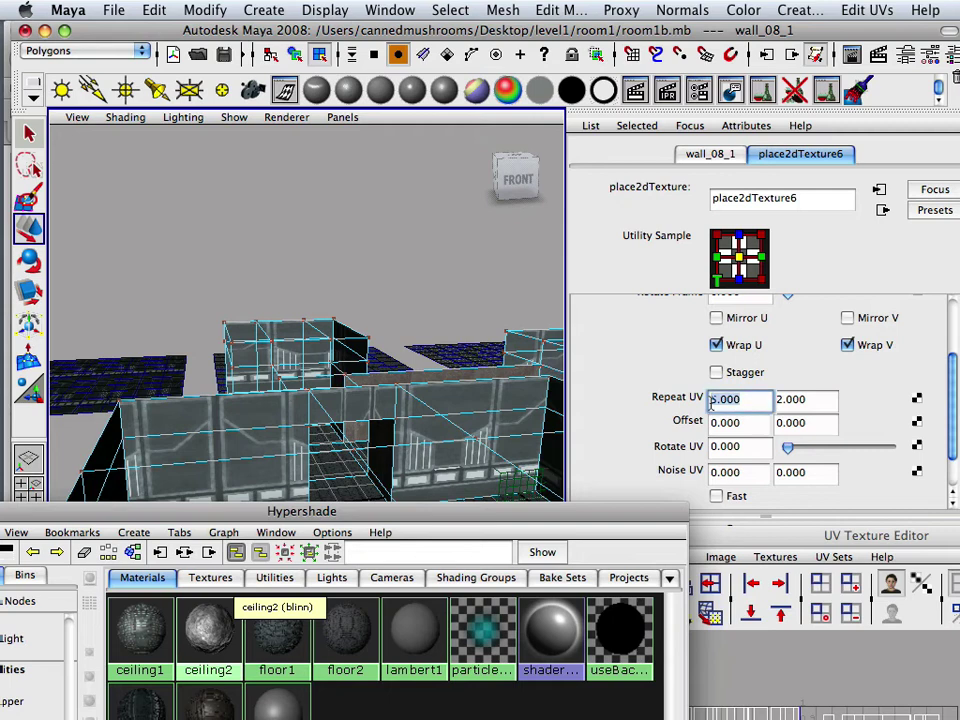
type("10")
key("Return")
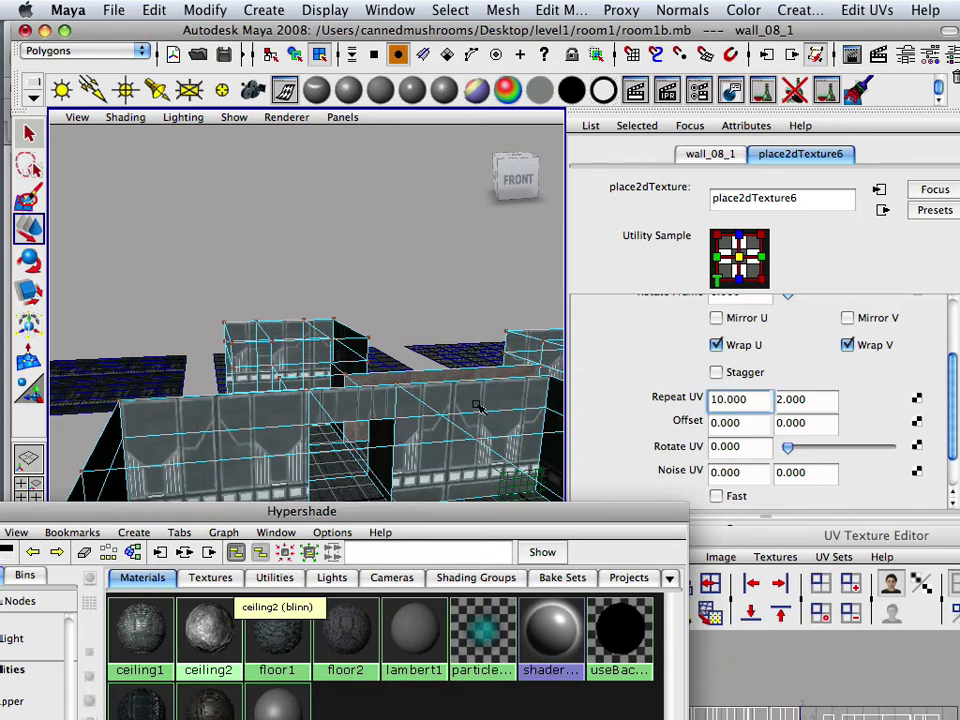
middle_click_drag(409, 380, 392, 274, "alt")
scroll(392, 326, "up", 4)
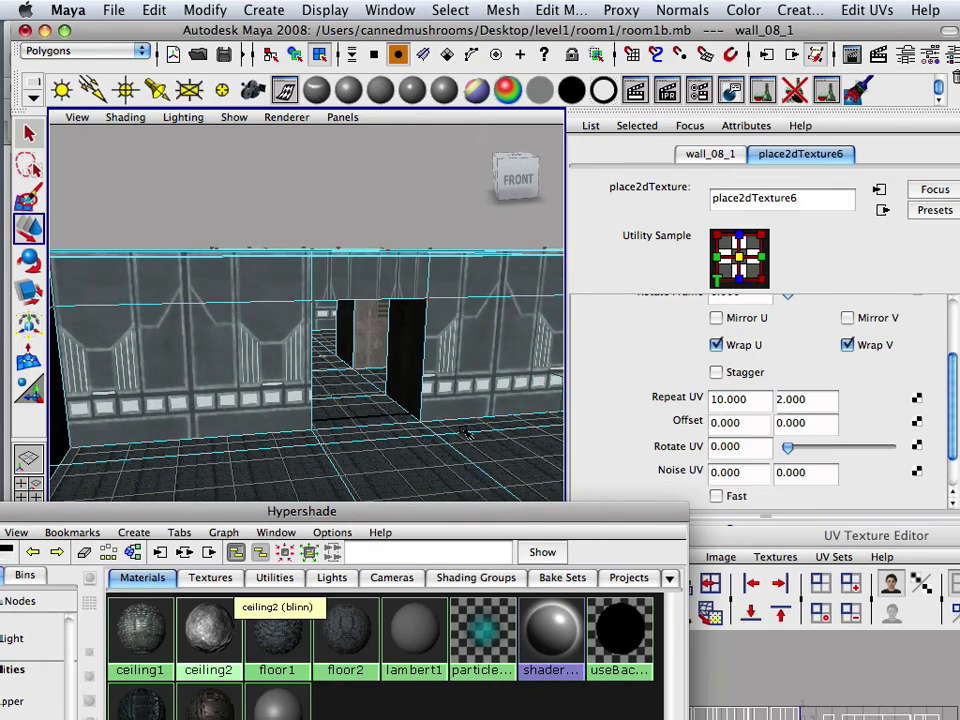
Bring the wall1 shader network back into view, select its wall_08s_1 texture, and replace that texture's U repeat value.
left_click_drag(445, 385, 455, 201)
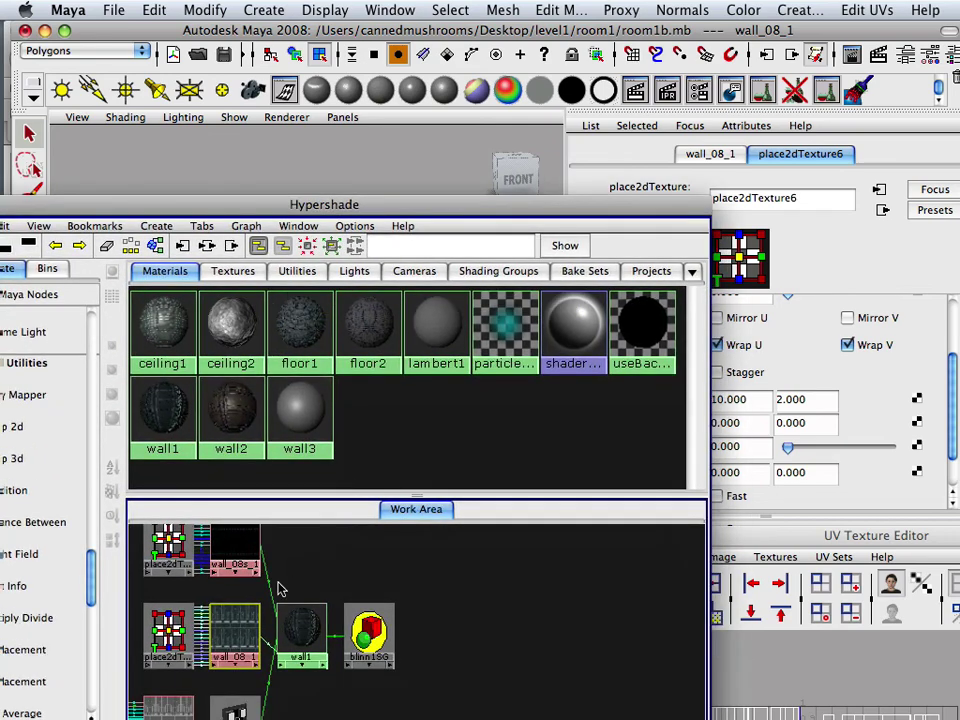
left_click(232, 550)
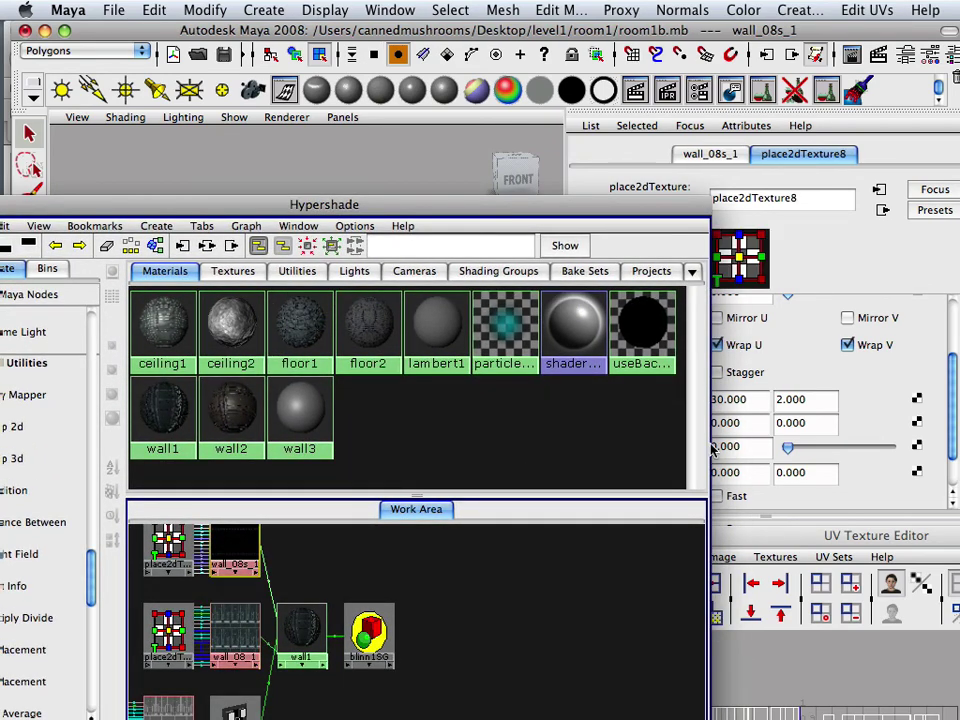
double_click(760, 404)
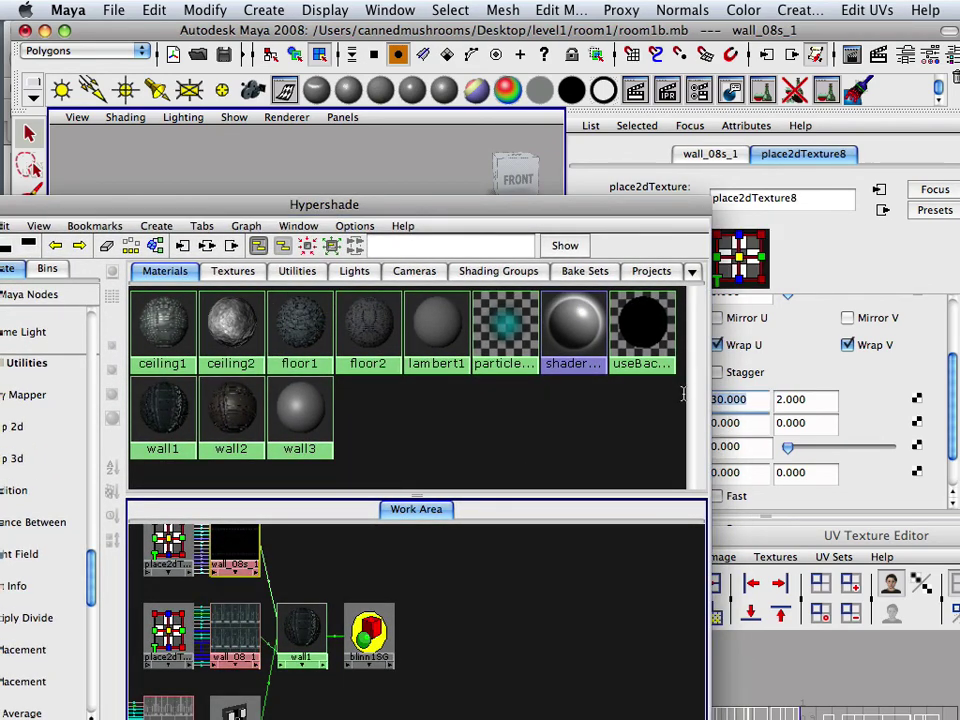
type("1")
Set the U repeat of wall1's wall_08b_1 bump texture to 10 and check the walls in the perspective view.
left_click(167, 708)
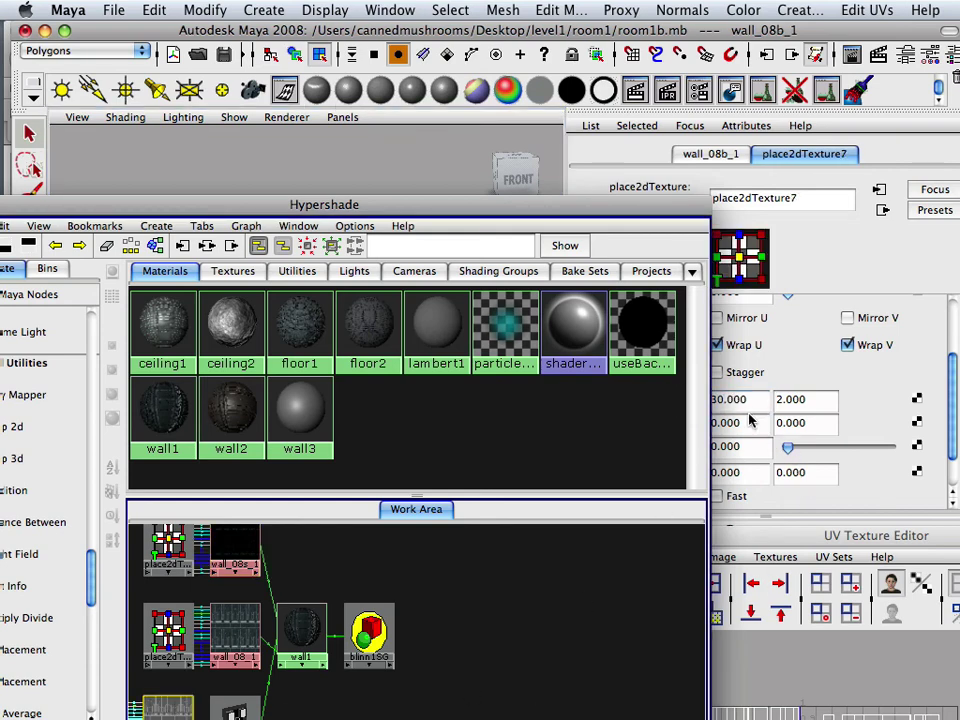
left_click(707, 400)
type("10")
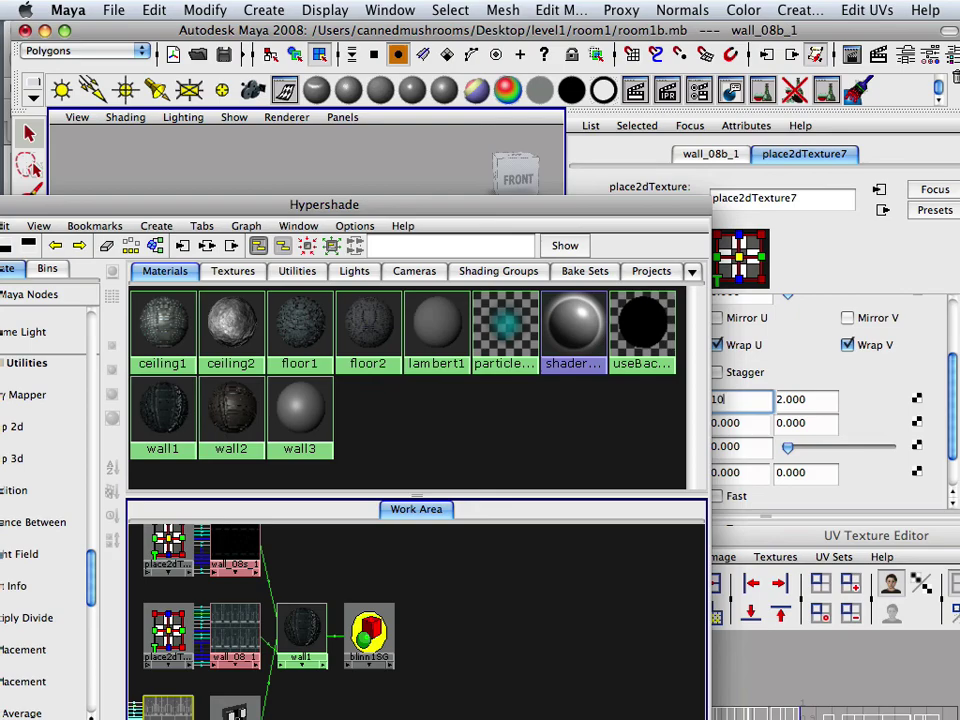
key("Return")
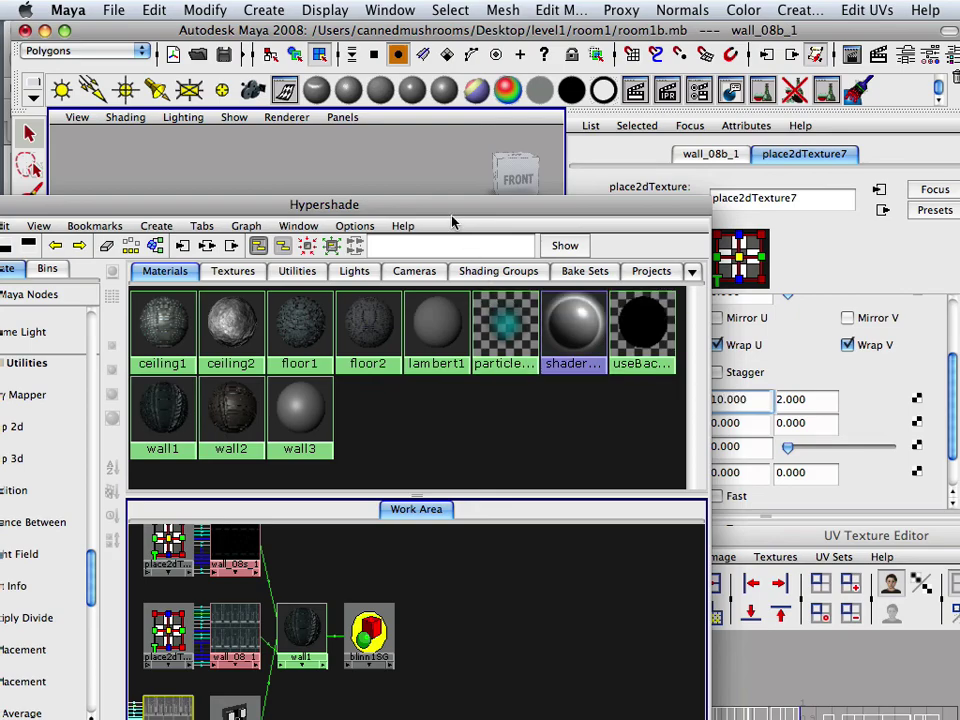
left_click_drag(290, 204, 358, 564)
left_click_drag(259, 271, 350, 373, "alt")
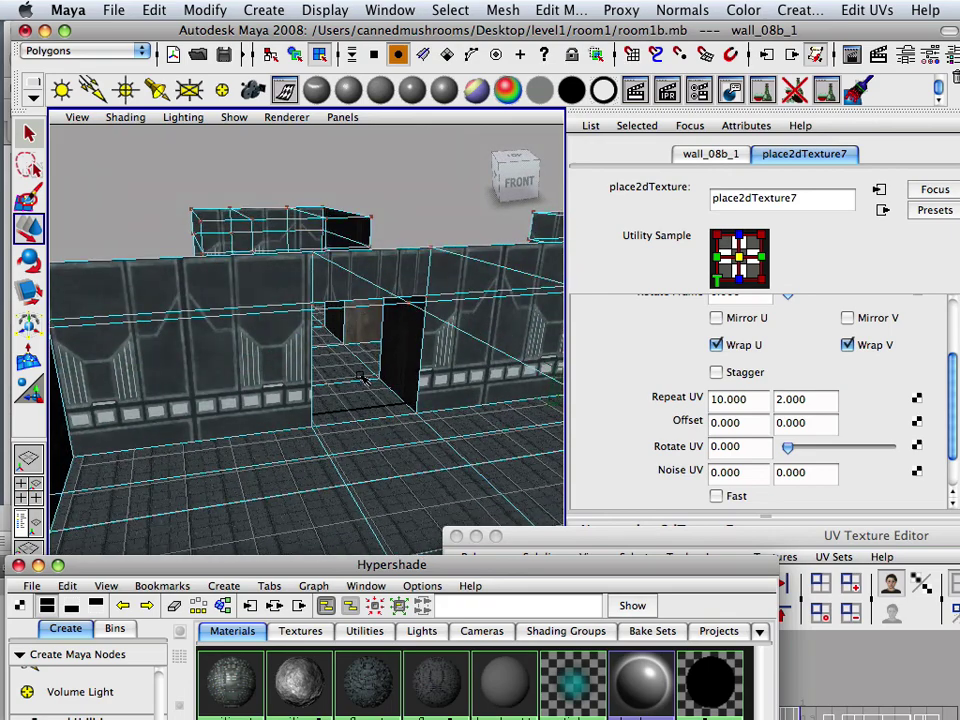